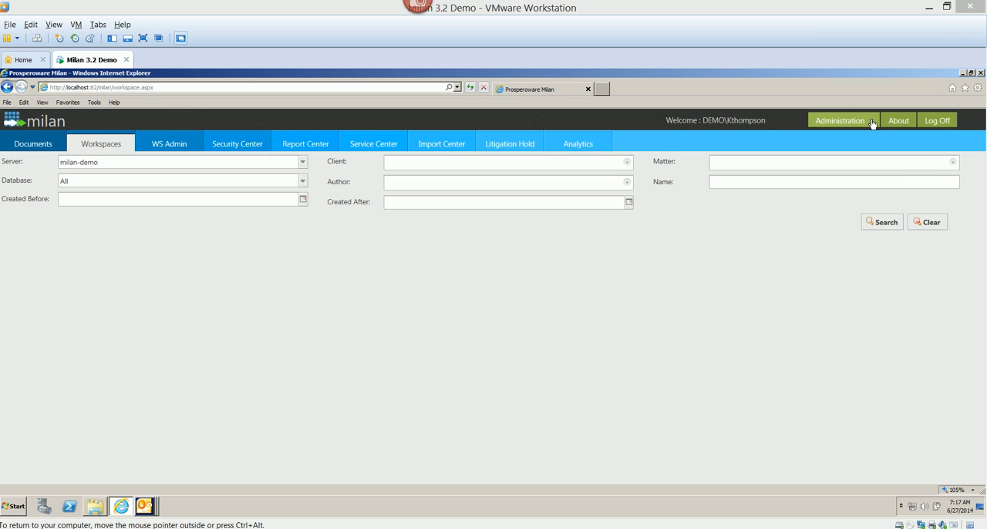
Open the Folder Template Editor and expand the Employee Template under the HR practice area
left_click(872, 123)
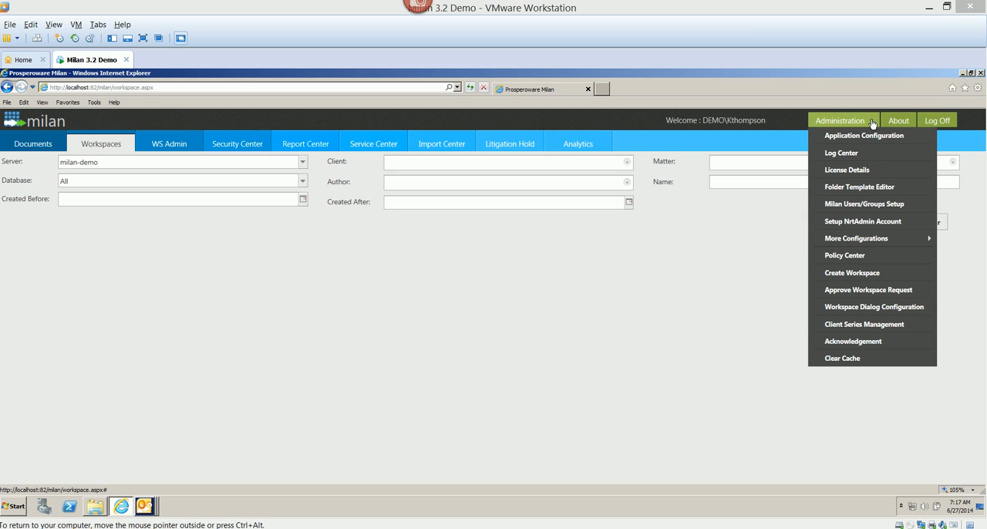
left_click(849, 188)
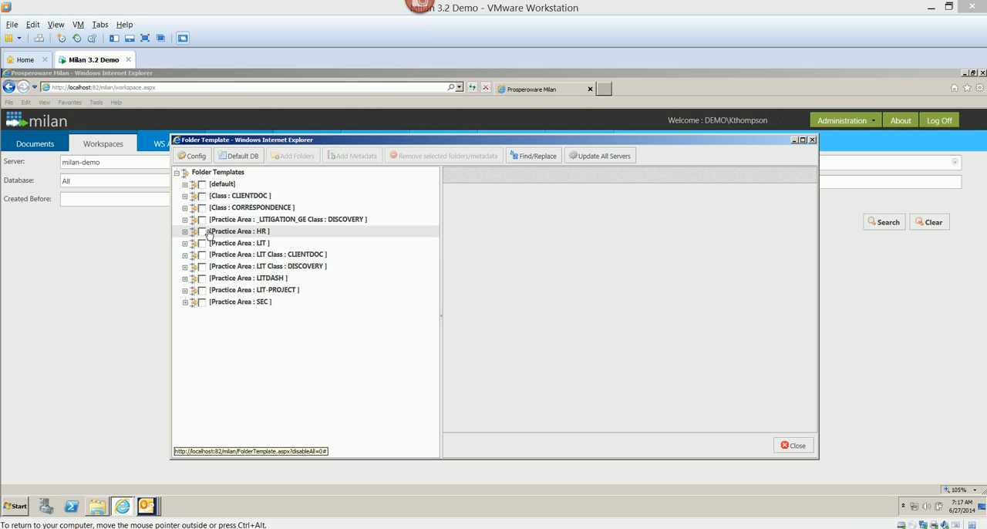
left_click(186, 233)
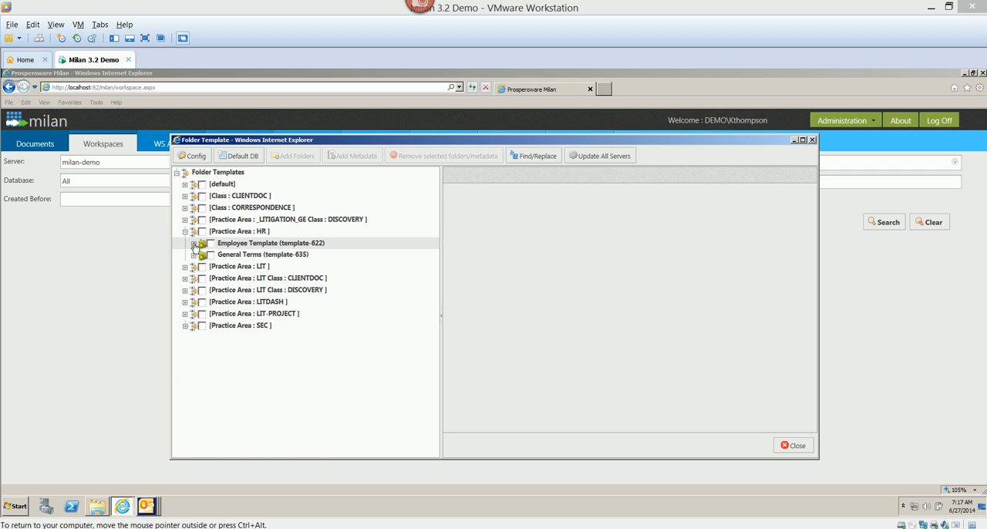
left_click(193, 245)
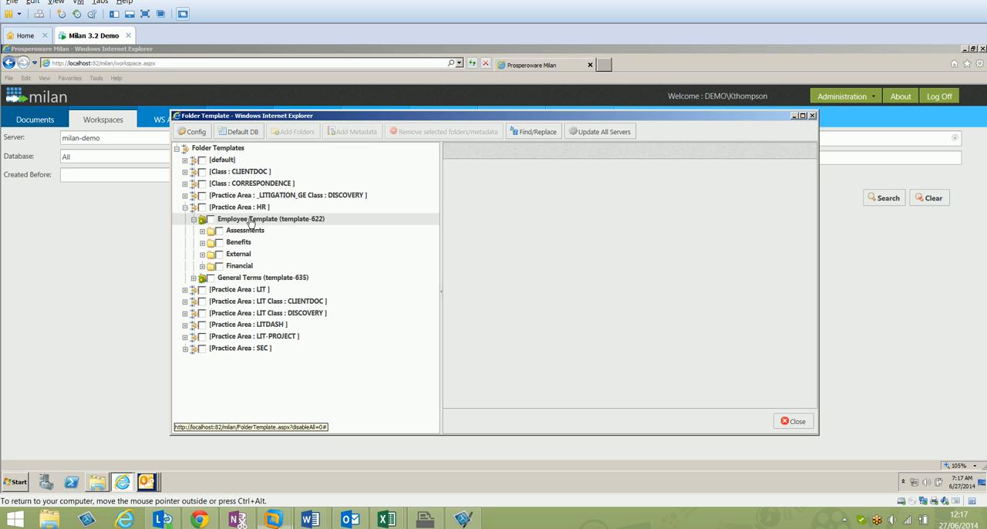
Start a new folder in the Employee Template with the name and description Issues, and allow a prefix
right_click(251, 223)
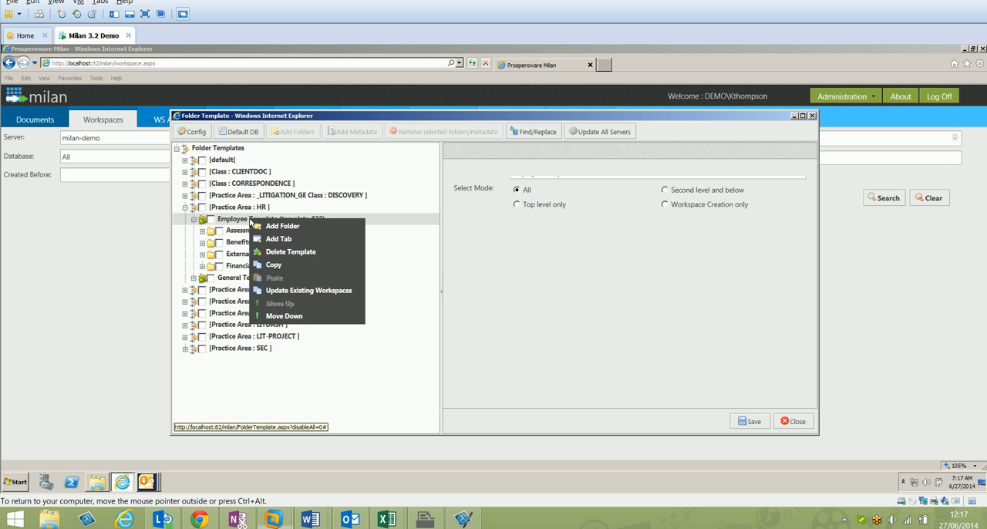
left_click(266, 224)
left_click(455, 190)
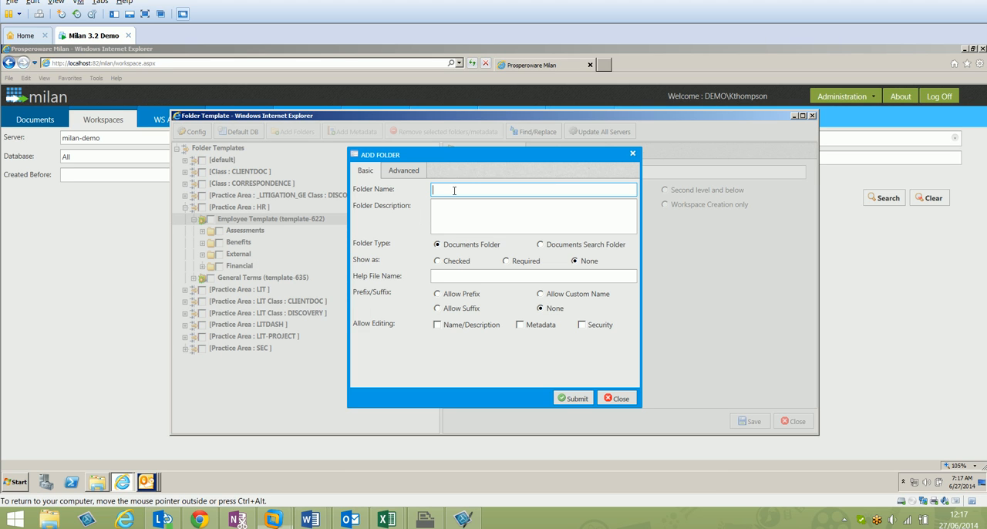
type("Issues")
left_click(442, 209)
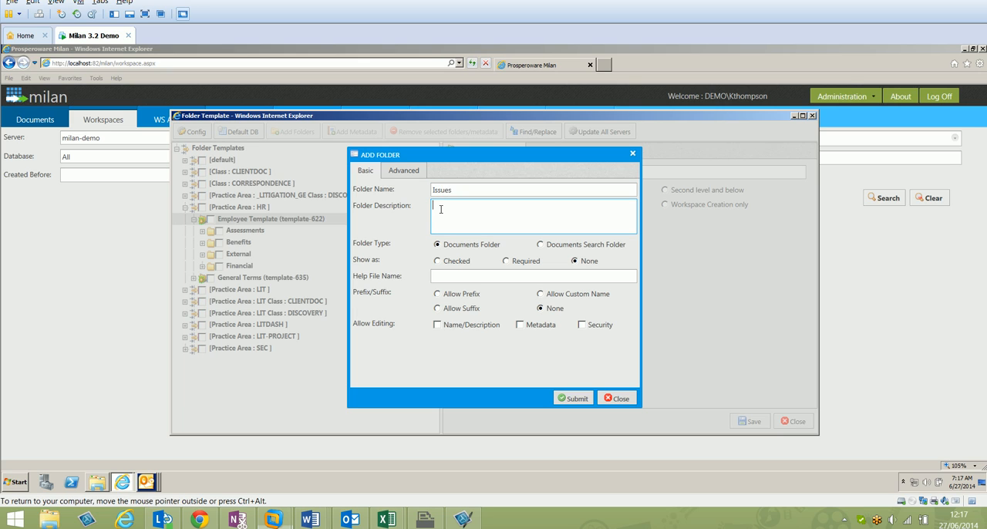
type("Issues")
left_click(439, 294)
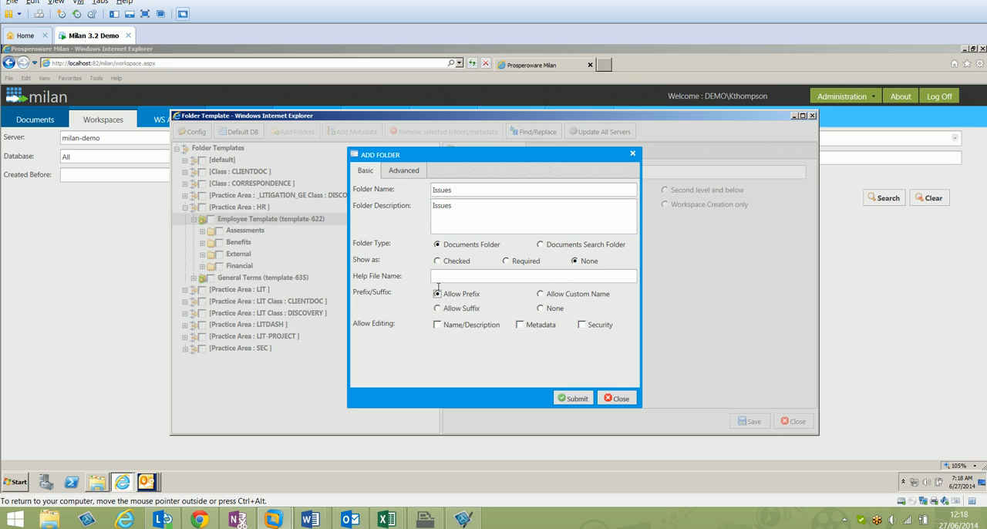
Set the new folder's default security to Inherited and its select mode to On Demand Folder Creation at any level, and submit it
left_click(399, 173)
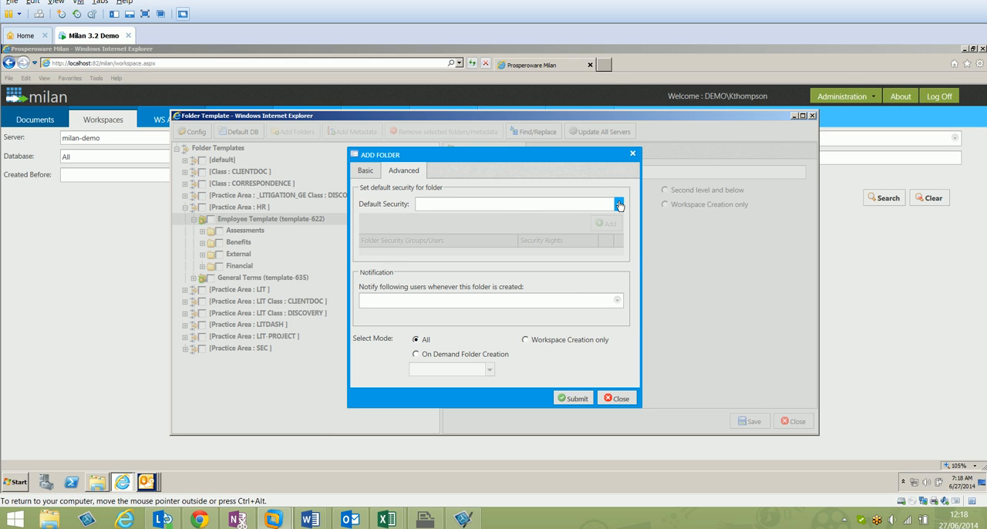
left_click(617, 204)
left_click(548, 220)
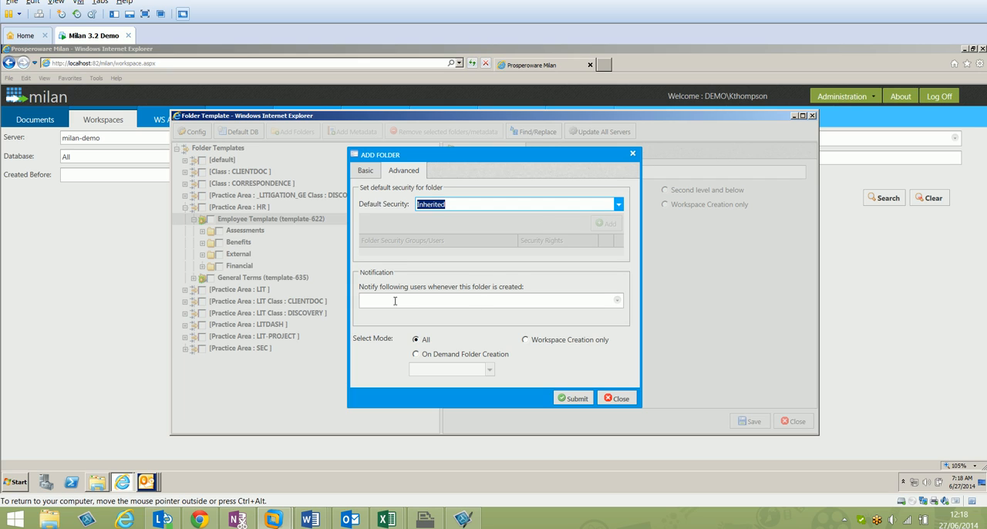
left_click(415, 355)
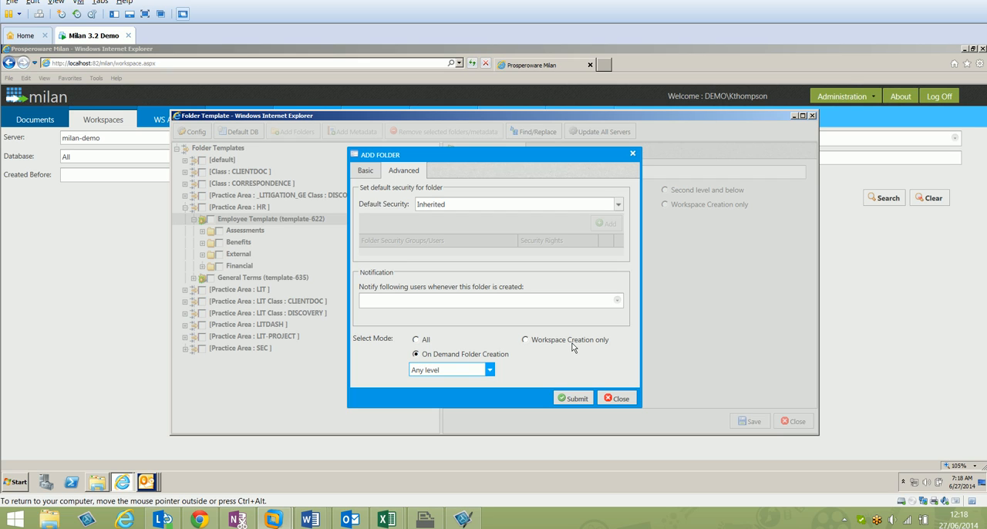
left_click(582, 398)
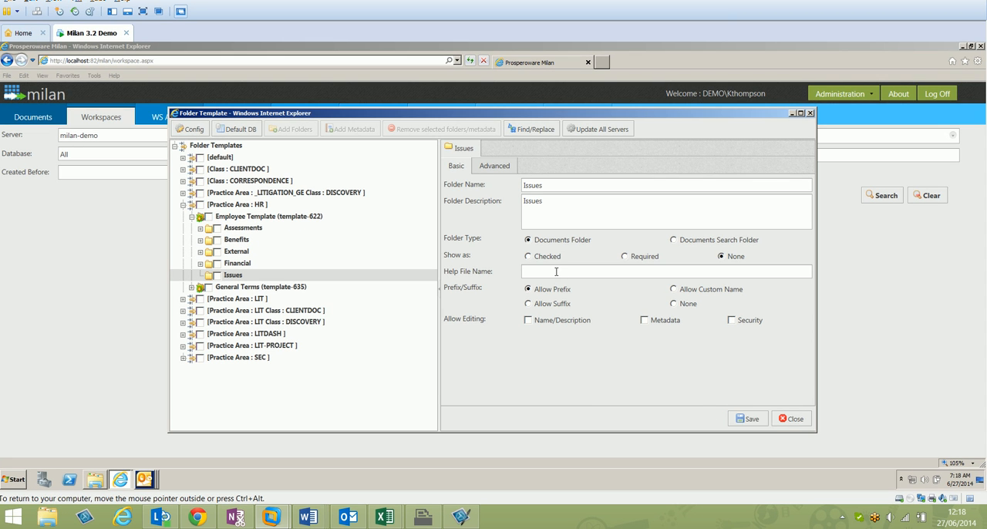
Check the Issues folder's advanced and basic settings, save the folder and close the Folder Template window
left_click(493, 171)
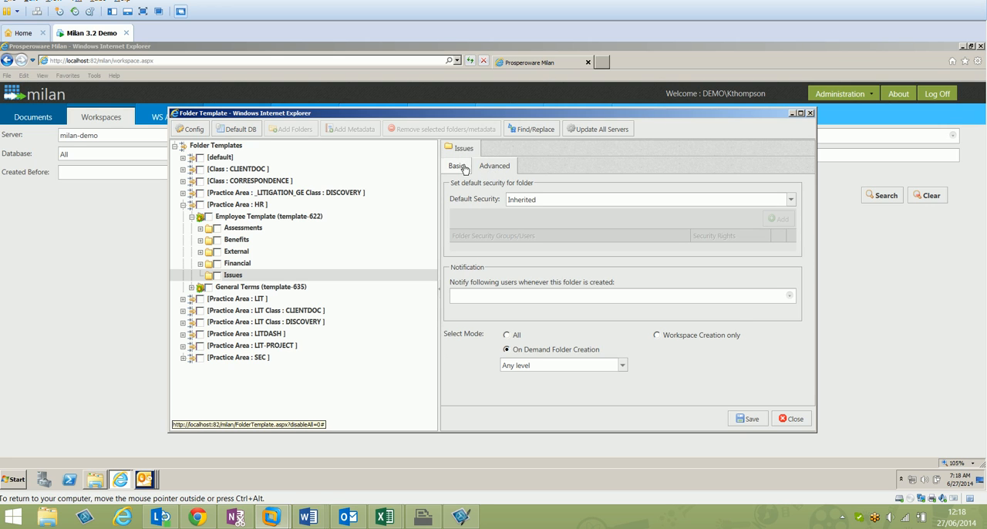
left_click(461, 168)
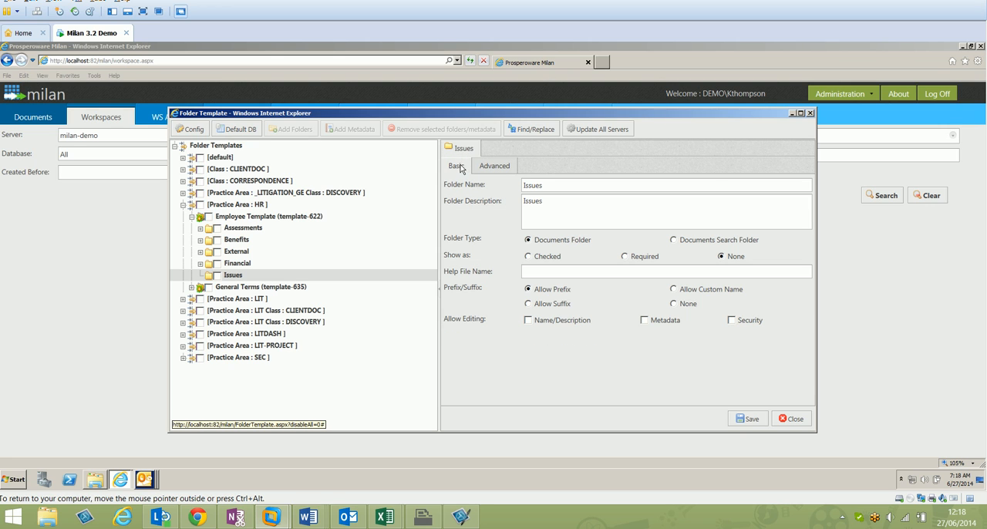
left_click(746, 419)
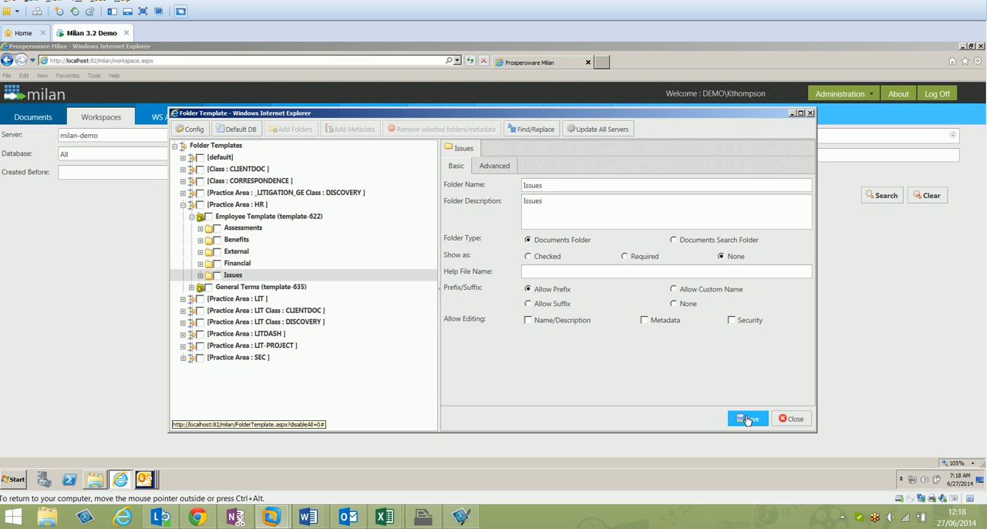
left_click(747, 421)
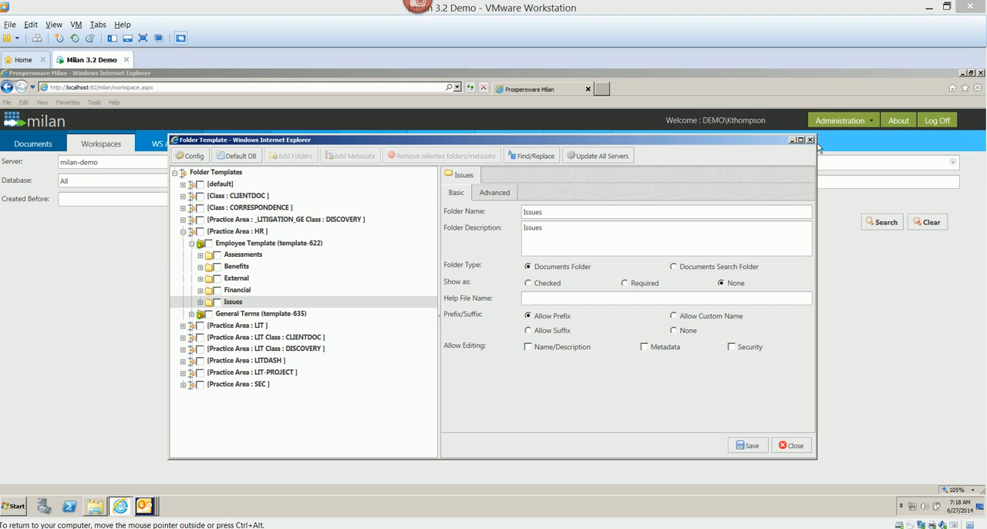
left_click(810, 140)
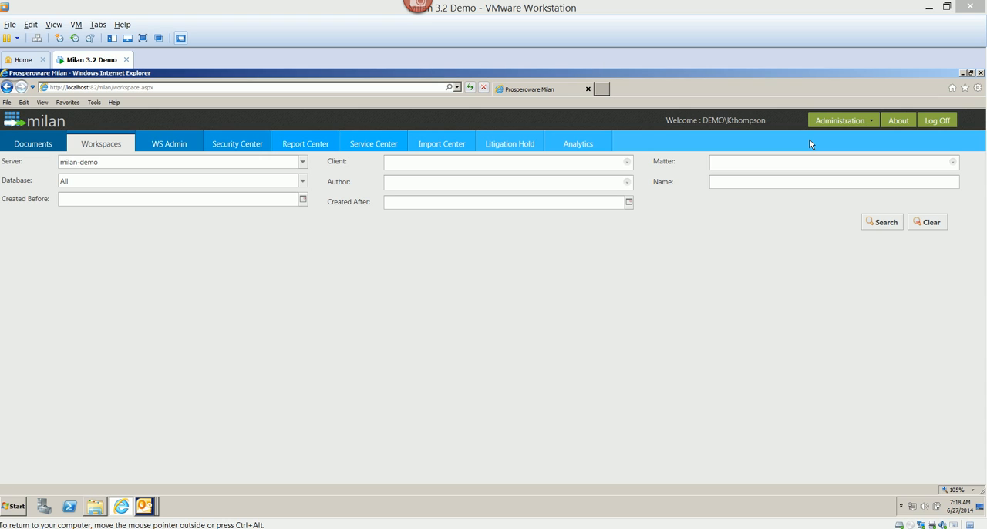
Open the Human Resources file in Client Series Management for editing, check its ID, max format, max number and security group, and save it
left_click(873, 122)
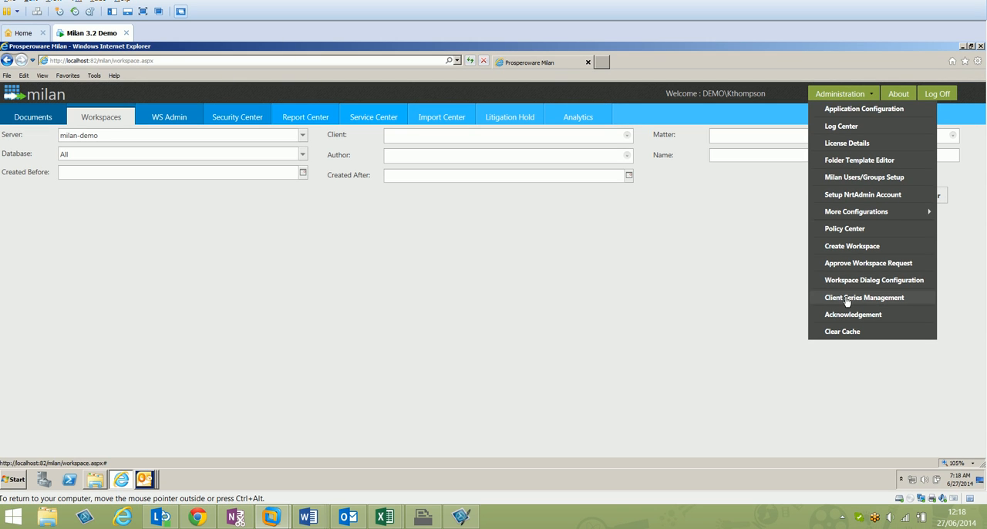
left_click(847, 298)
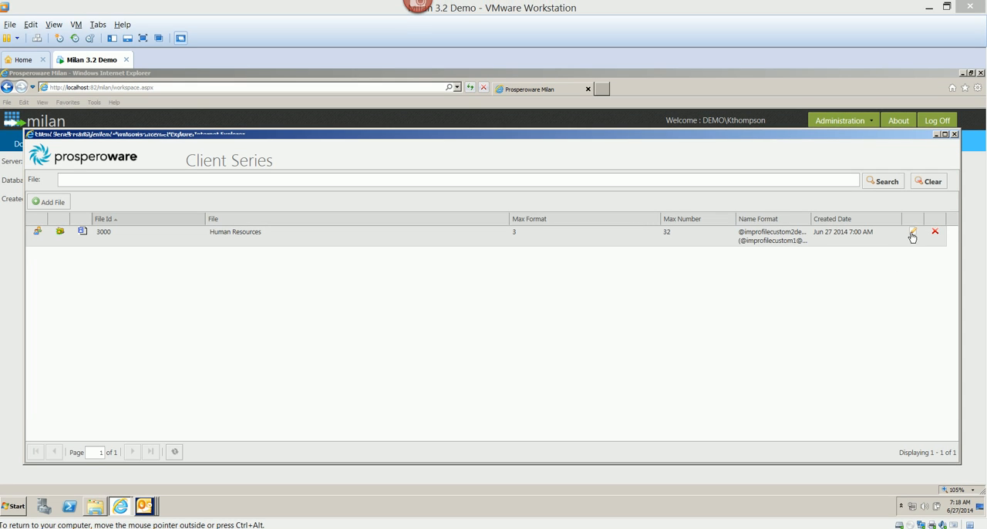
left_click(914, 234)
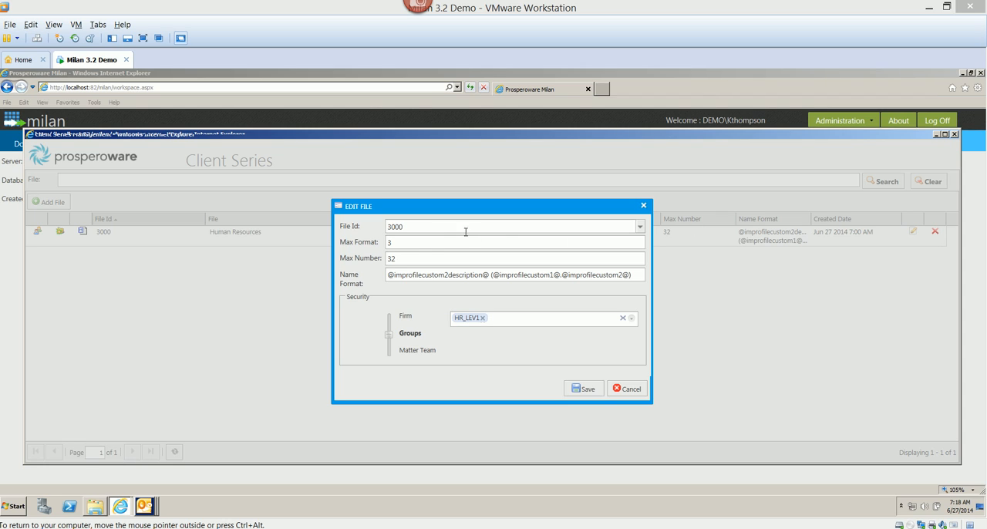
left_click(434, 229)
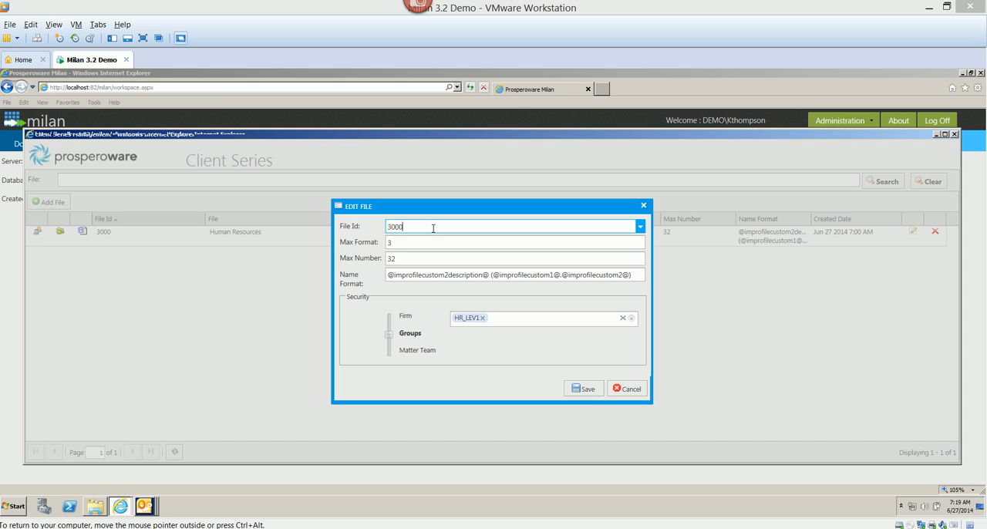
left_click(411, 243)
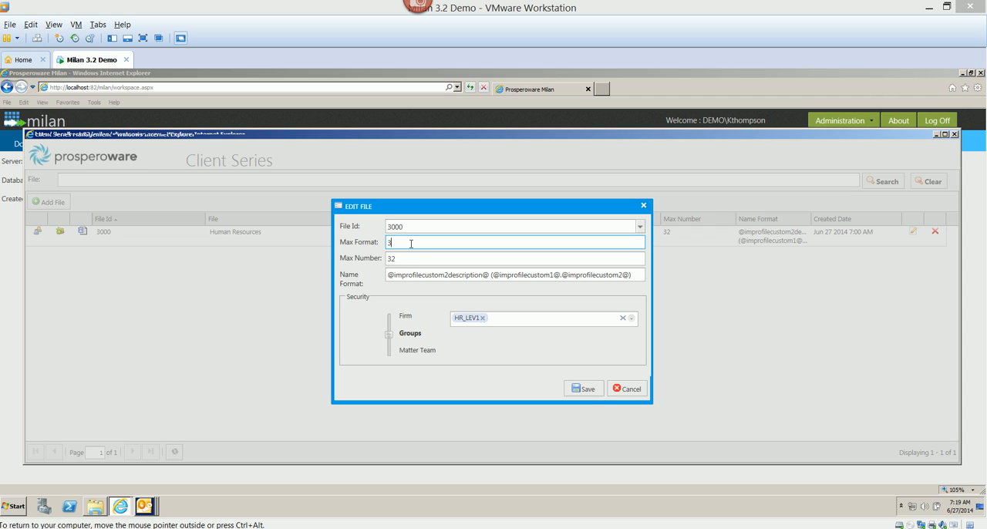
left_click(404, 259)
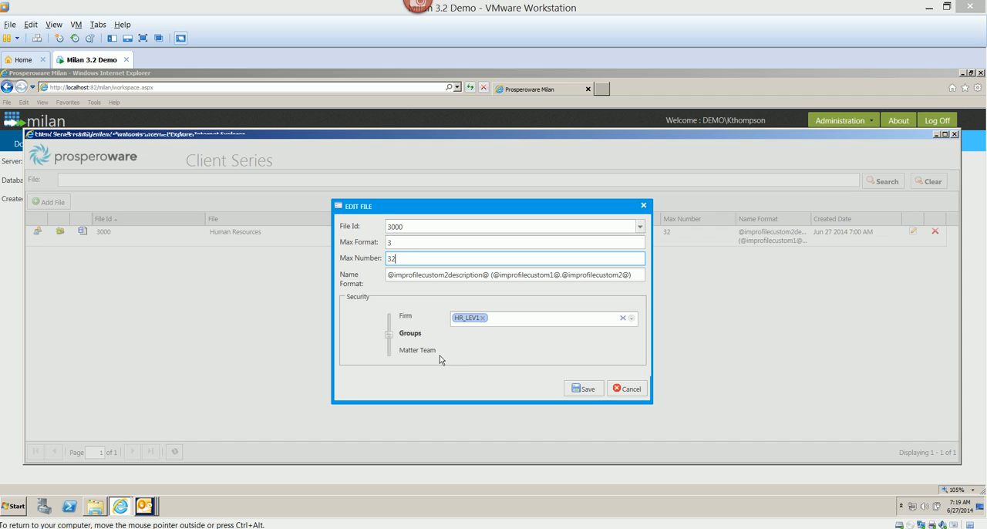
left_click(492, 319)
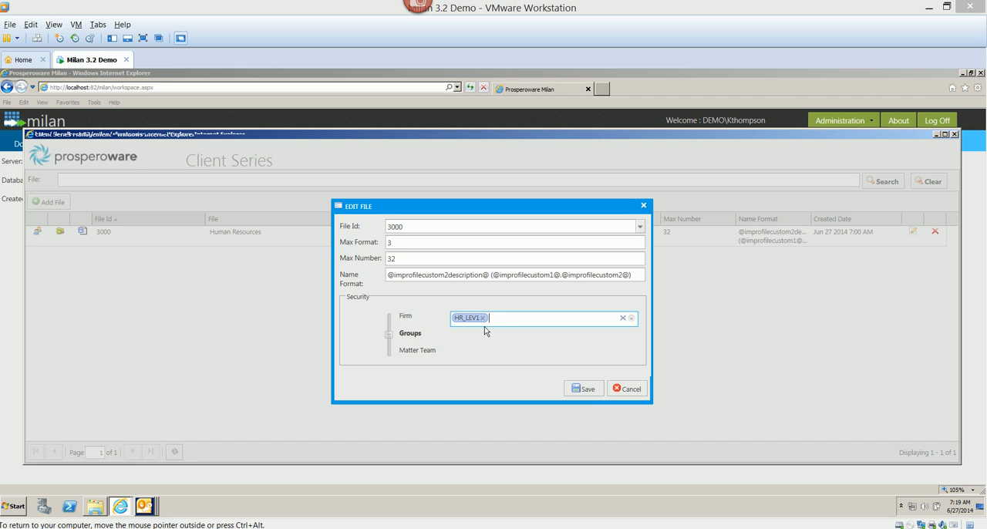
left_click(591, 389)
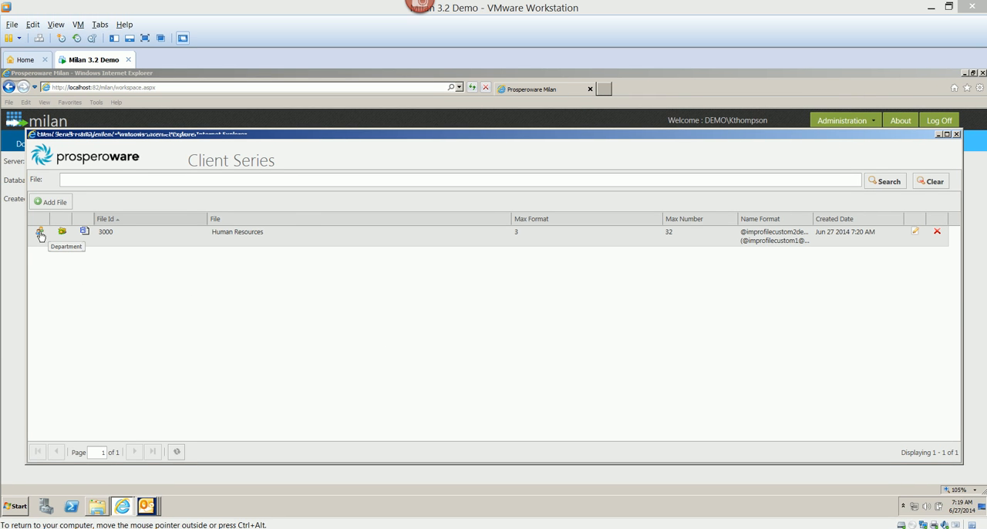
Review the departments, templates and default metadata assigned to the Human Resources file, and close the Client Series window
left_click(40, 234)
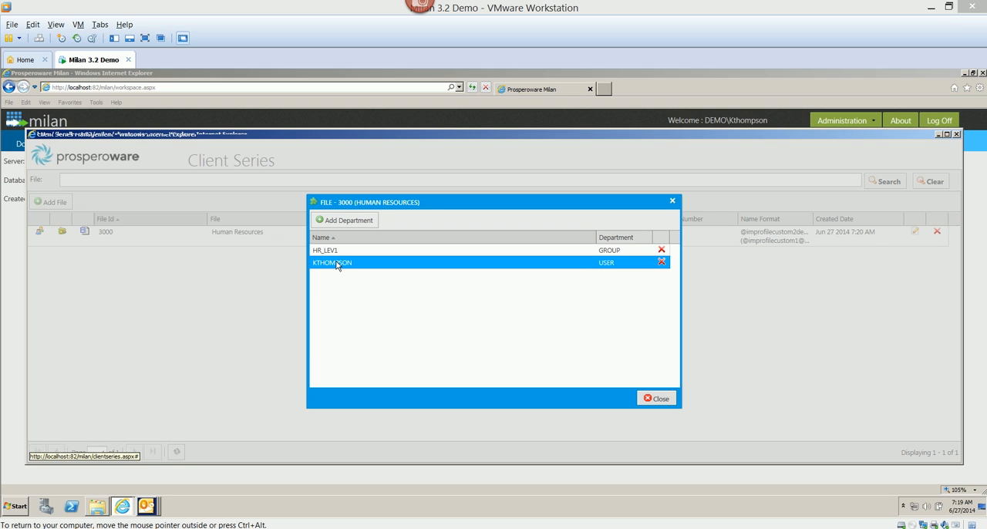
left_click(673, 204)
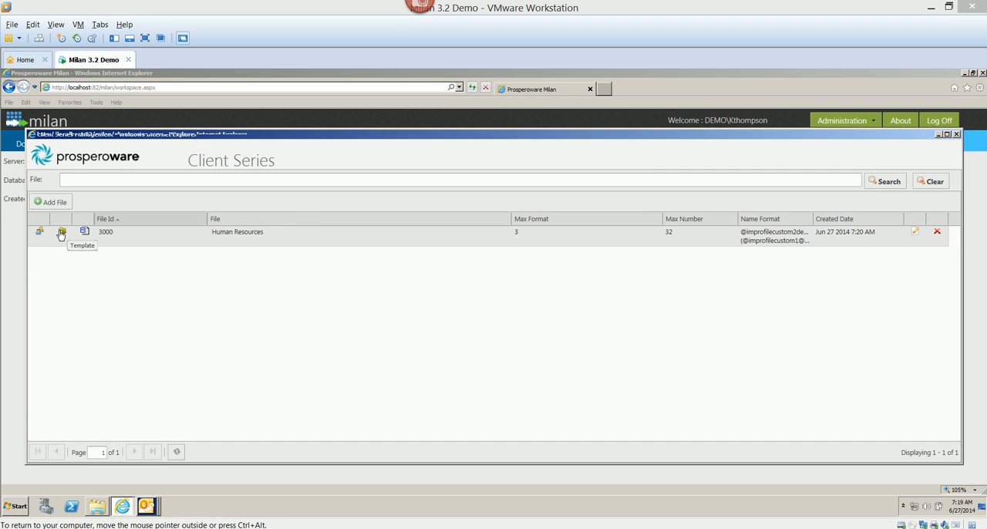
left_click(61, 233)
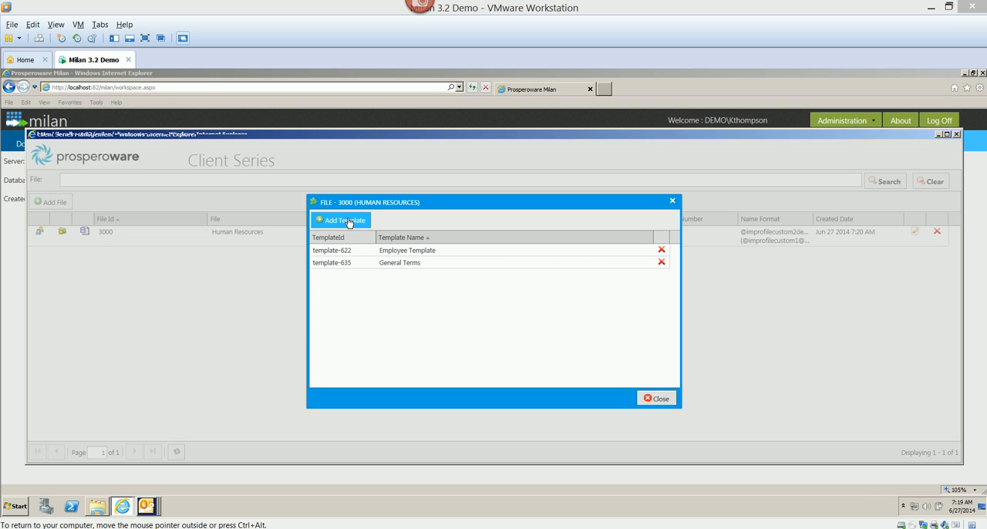
left_click(656, 399)
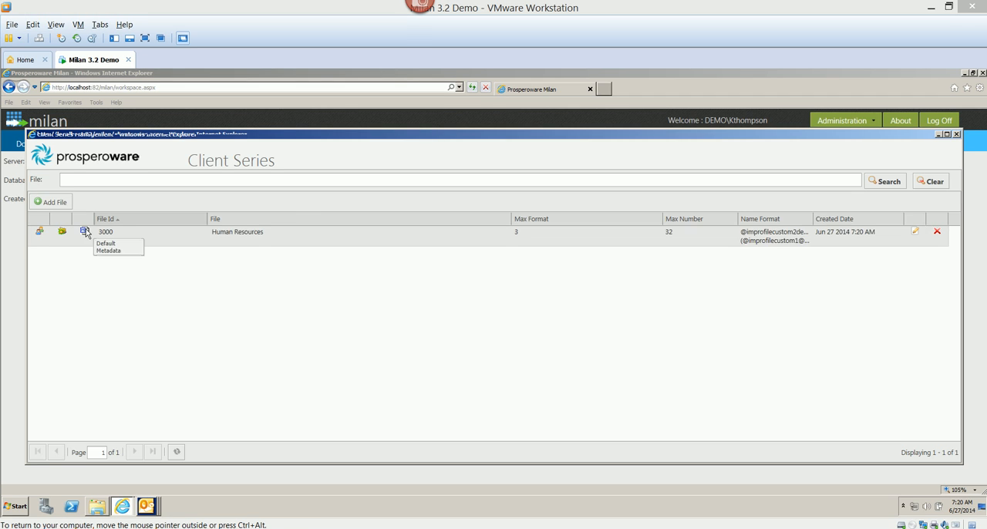
left_click(85, 231)
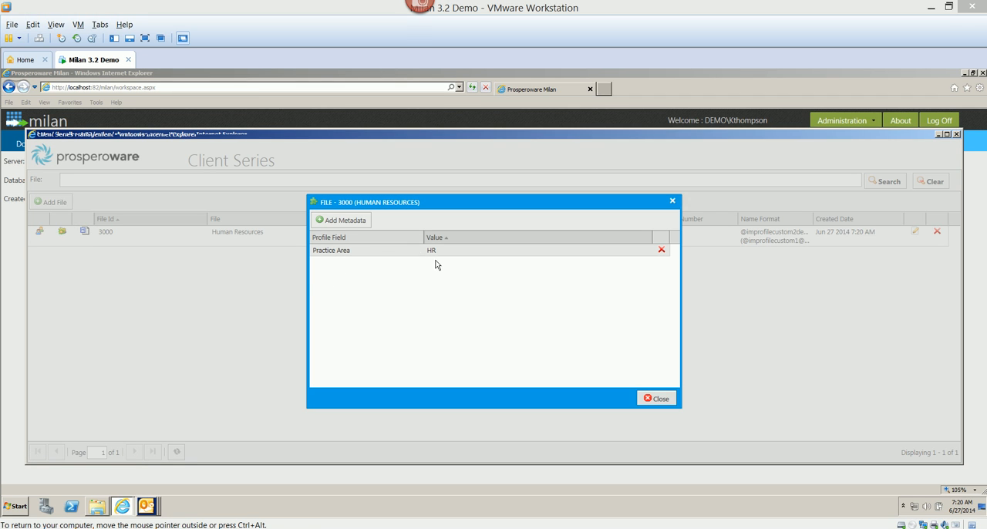
left_click(656, 399)
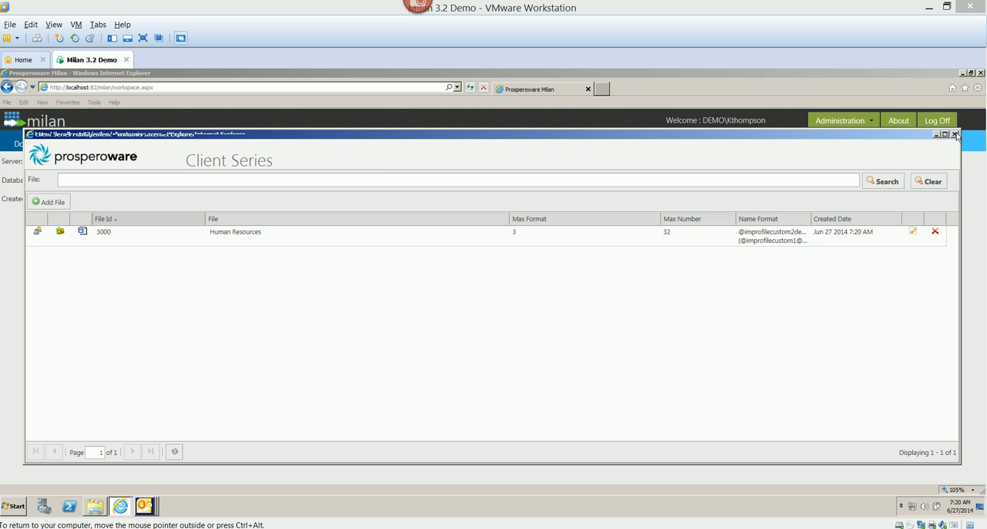
left_click(955, 134)
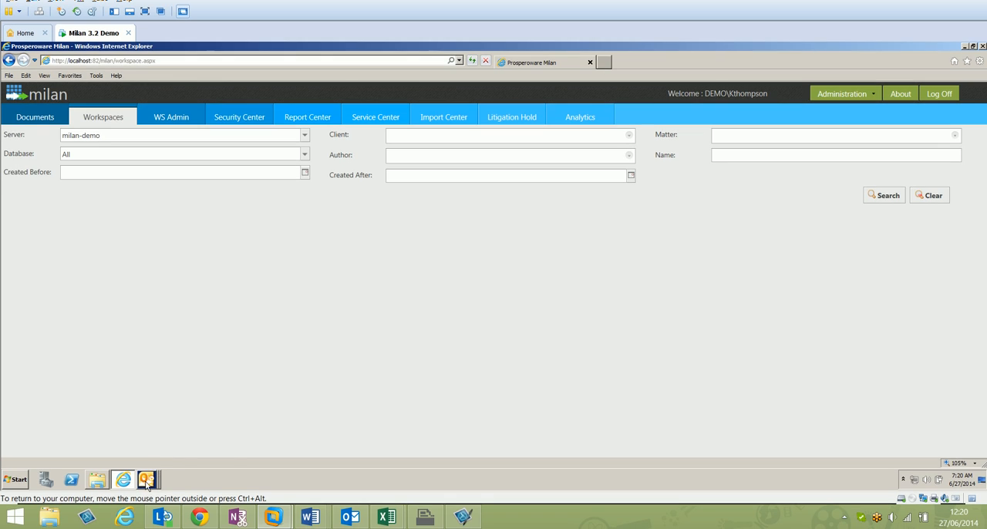
Switch to the Outlook FileSite window and start creating a departmental workspace under My Matters List
left_click(144, 508)
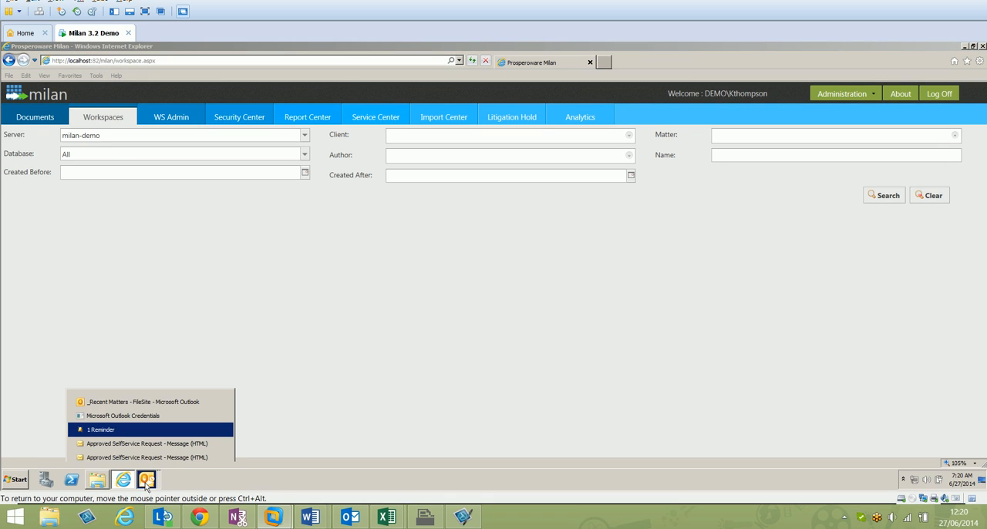
left_click(115, 404)
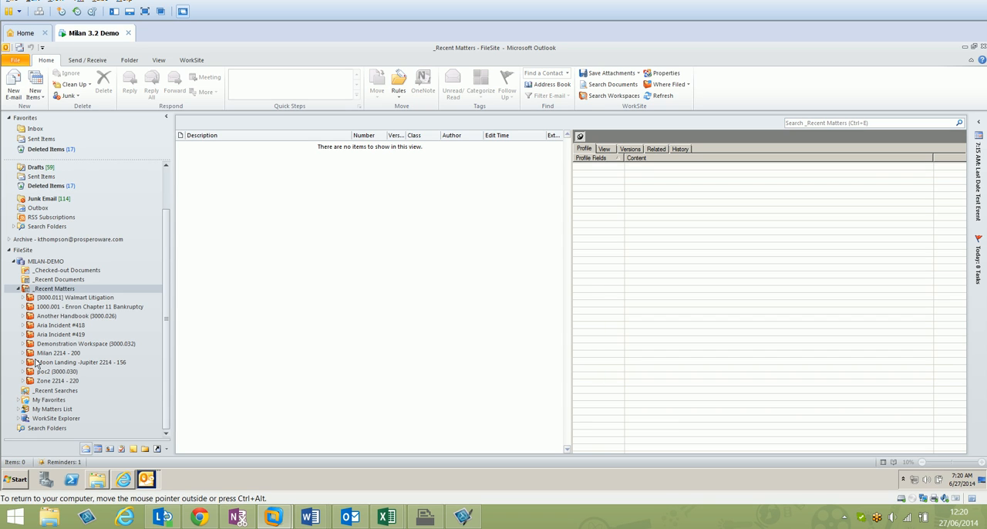
left_click(48, 410)
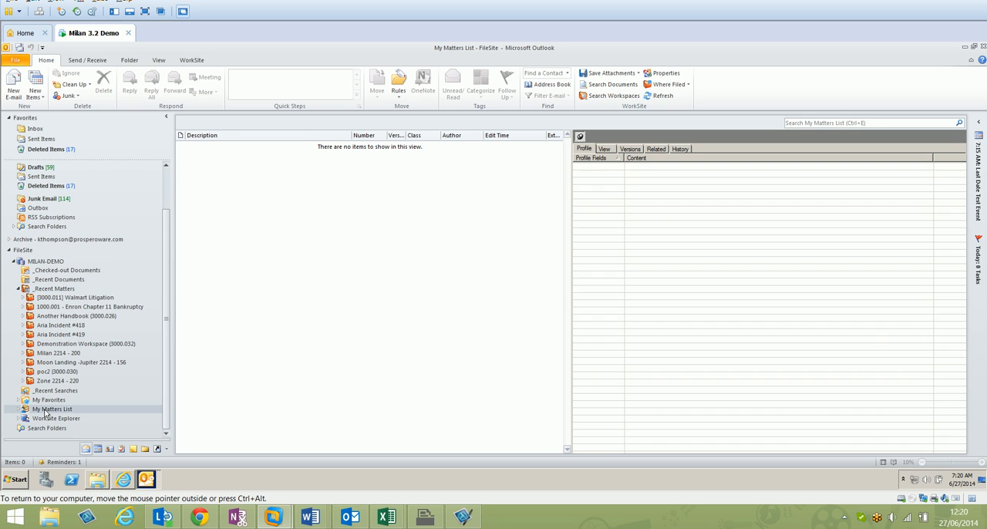
right_click(45, 413)
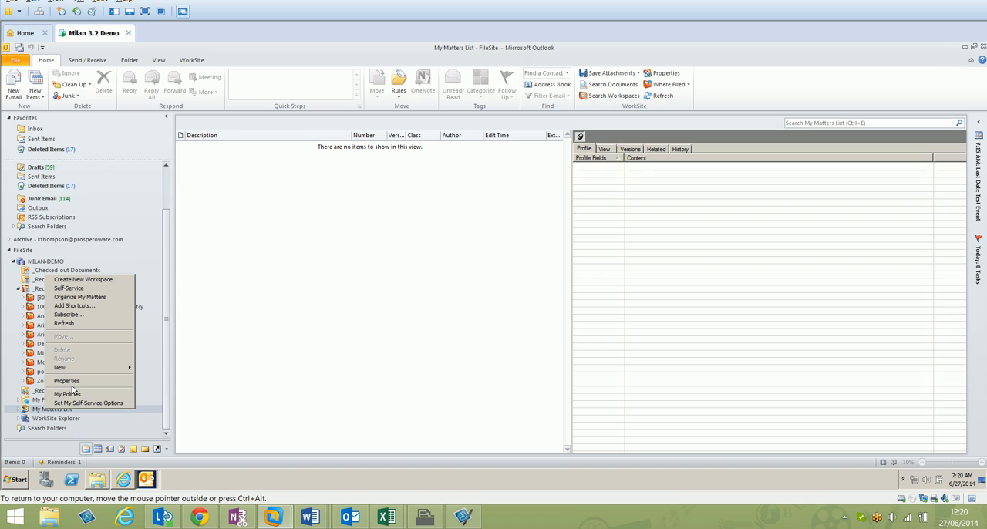
mouse_move(108, 371)
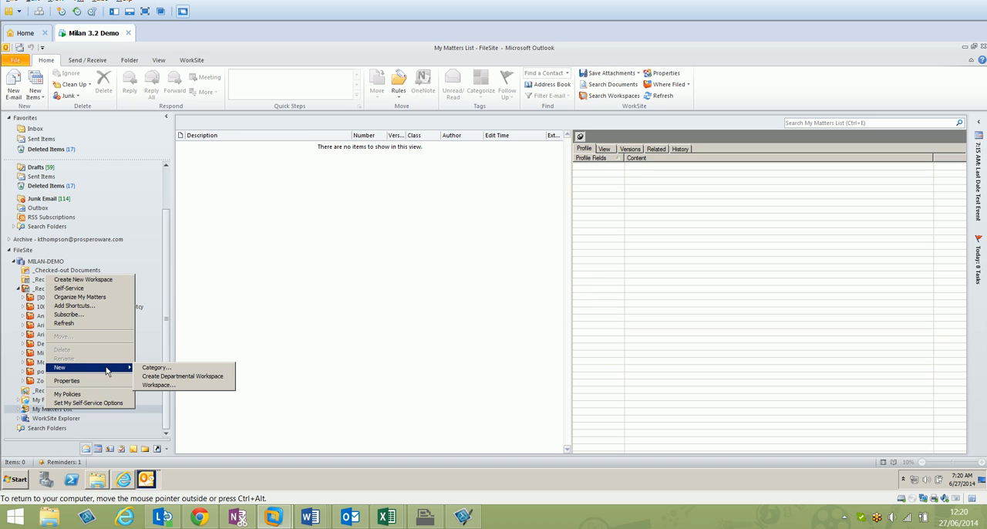
left_click(153, 378)
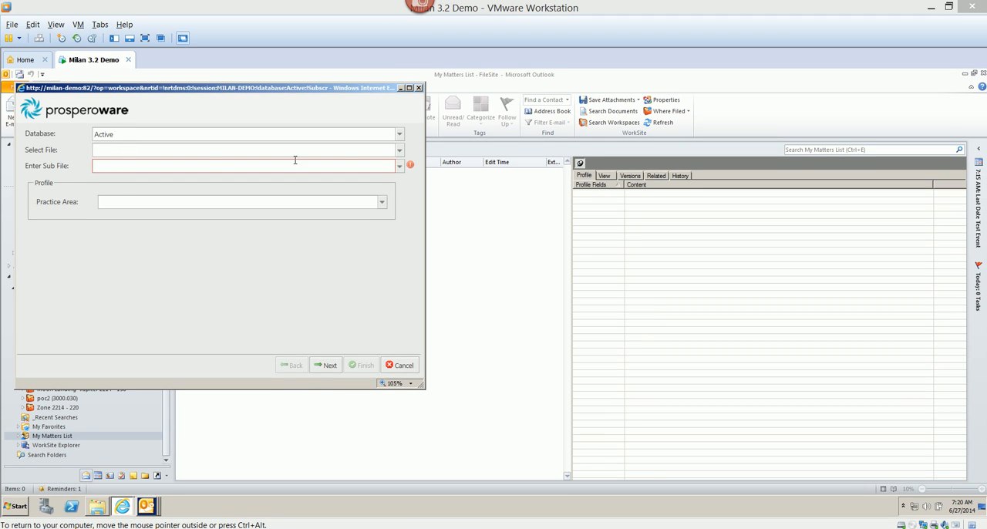
Choose Human Resources as the workspace's file, enter Canteen as the sub file, and continue to template selection
left_click(399, 151)
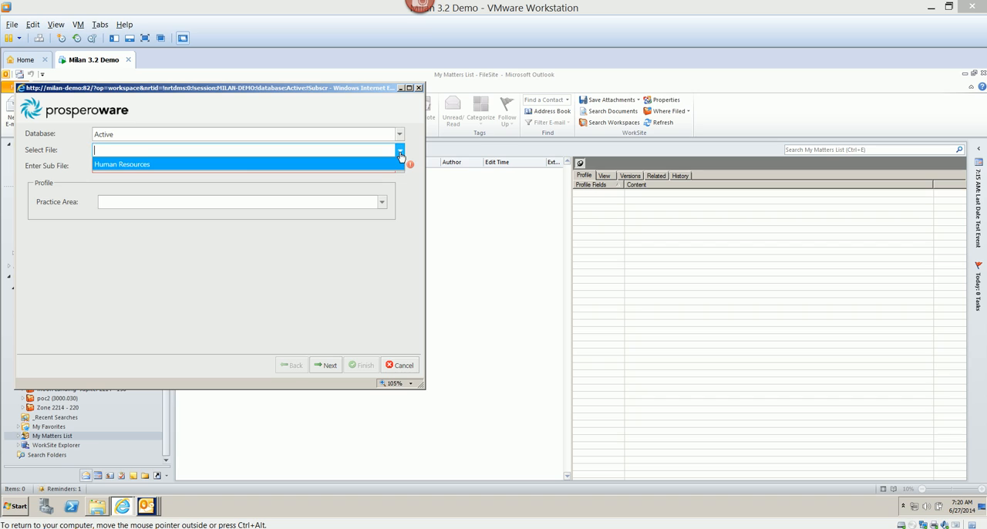
left_click(365, 165)
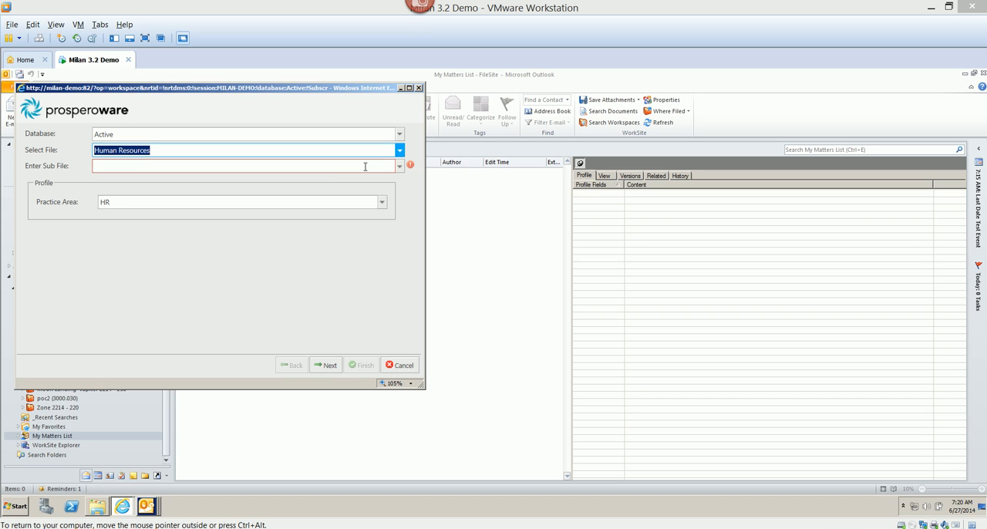
left_click(225, 167)
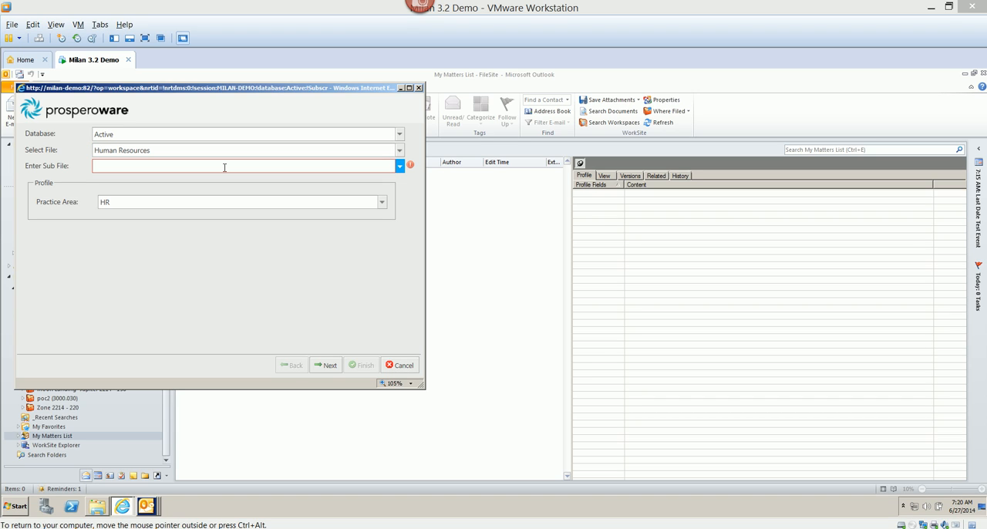
type("Canteen")
left_click(326, 366)
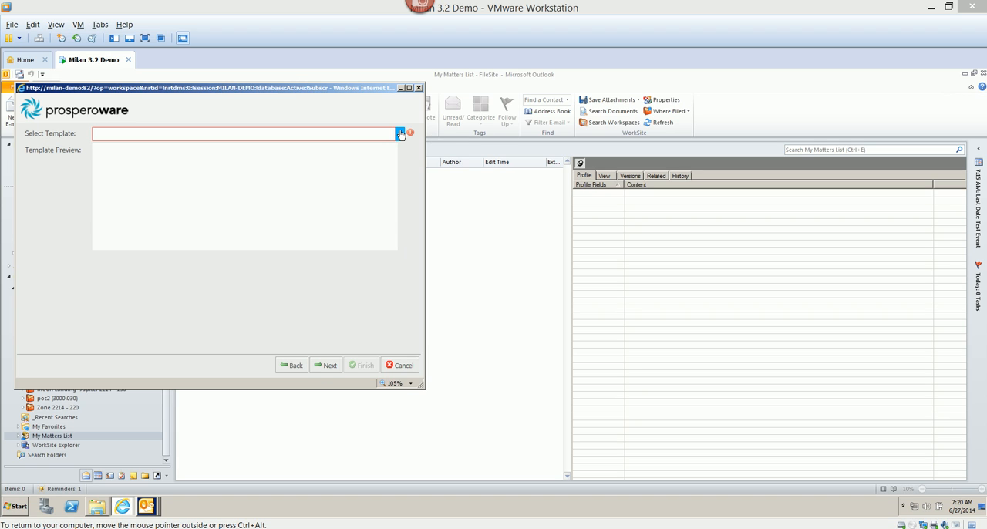
Apply the Employee Template with its default security to the workspace, finish the request and close the wizard
left_click(401, 135)
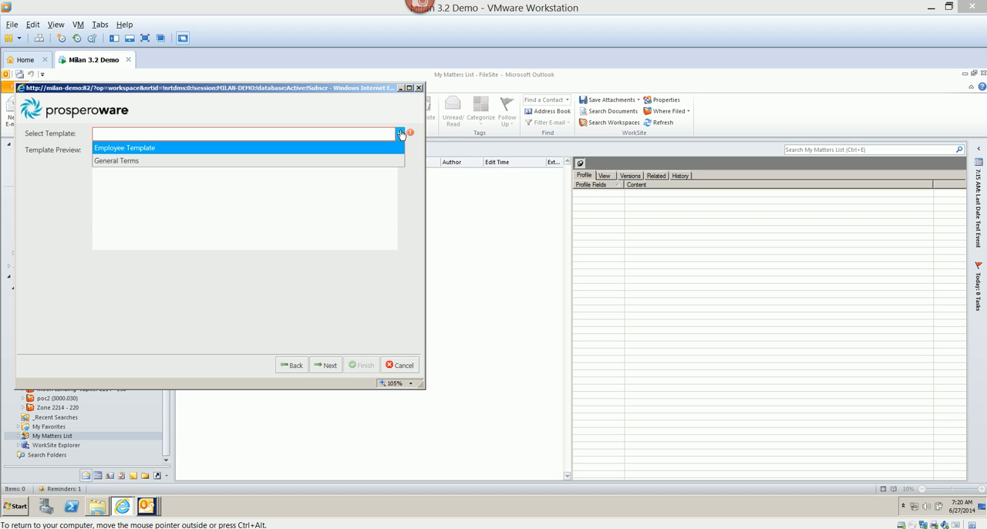
left_click(357, 148)
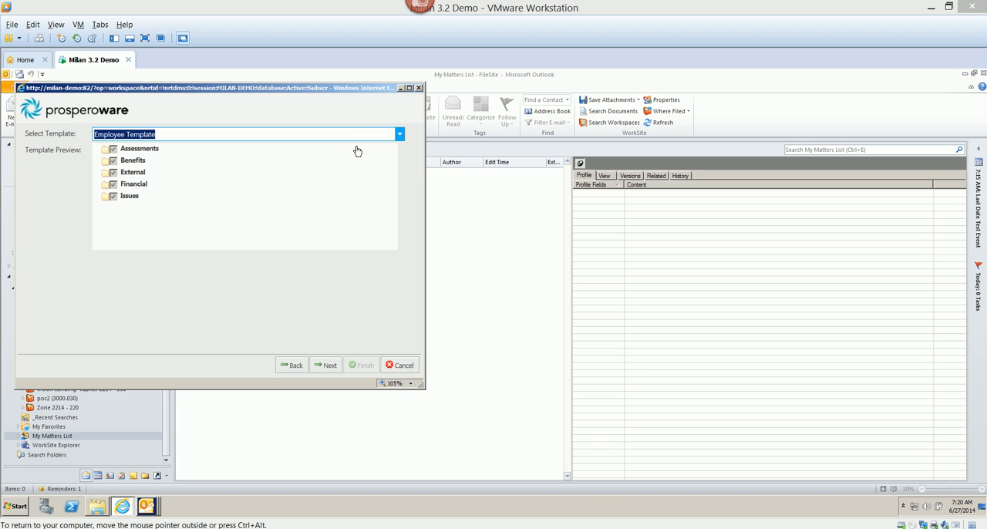
left_click(328, 365)
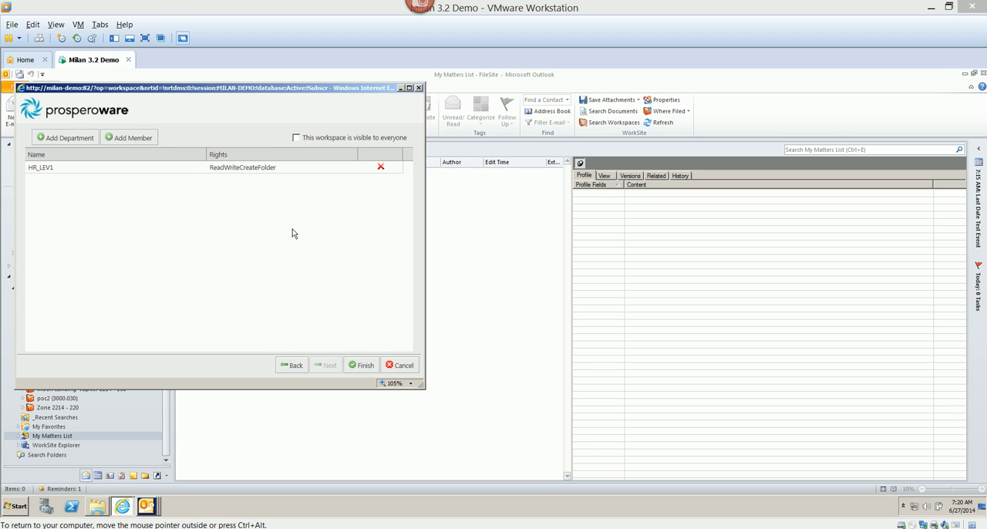
left_click(366, 367)
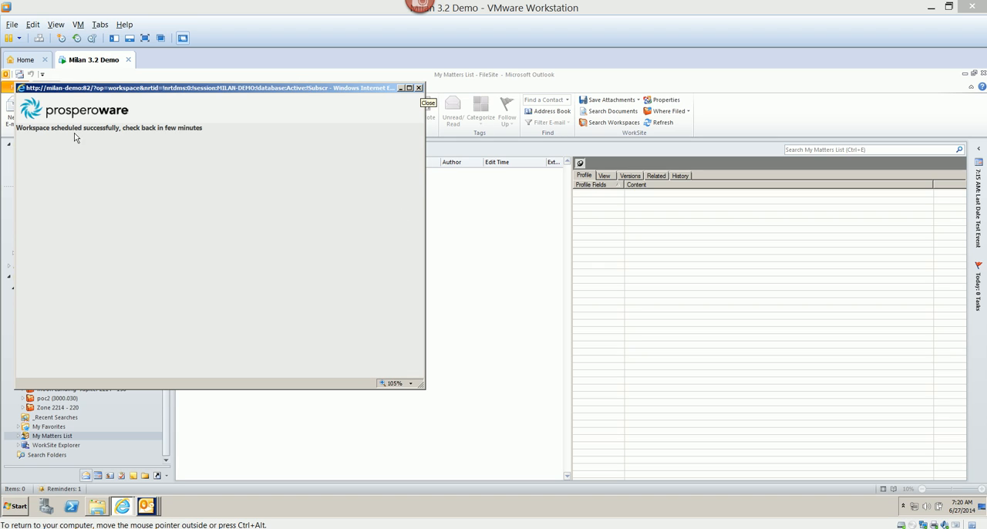
left_click(420, 87)
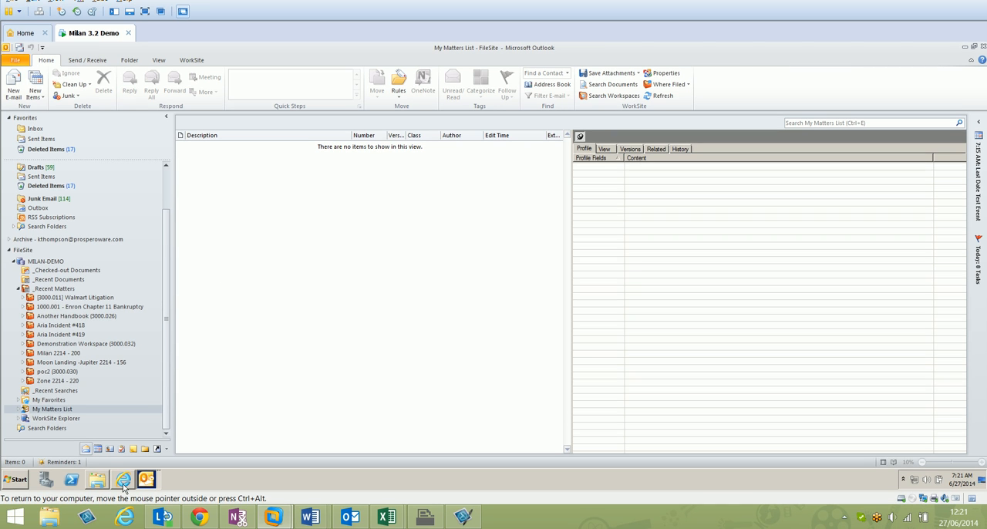
Switch to Milan's Service Center and examine the metadata and group details of the latest Create Workspace operation
left_click(123, 495)
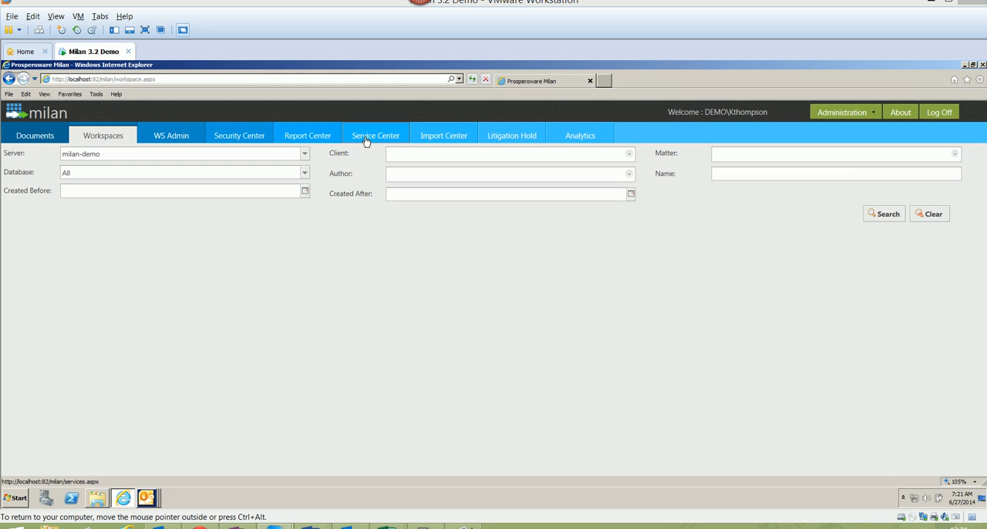
left_click(366, 121)
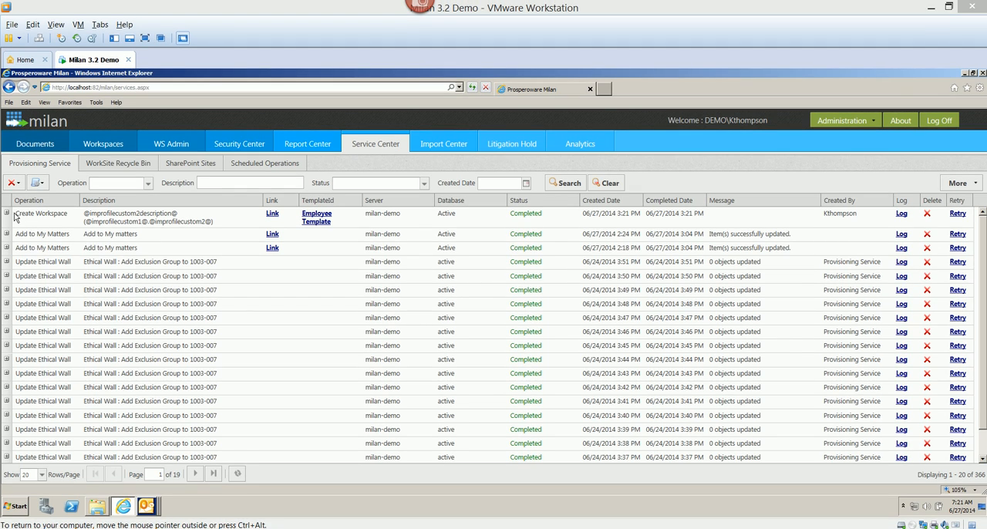
left_click(6, 214)
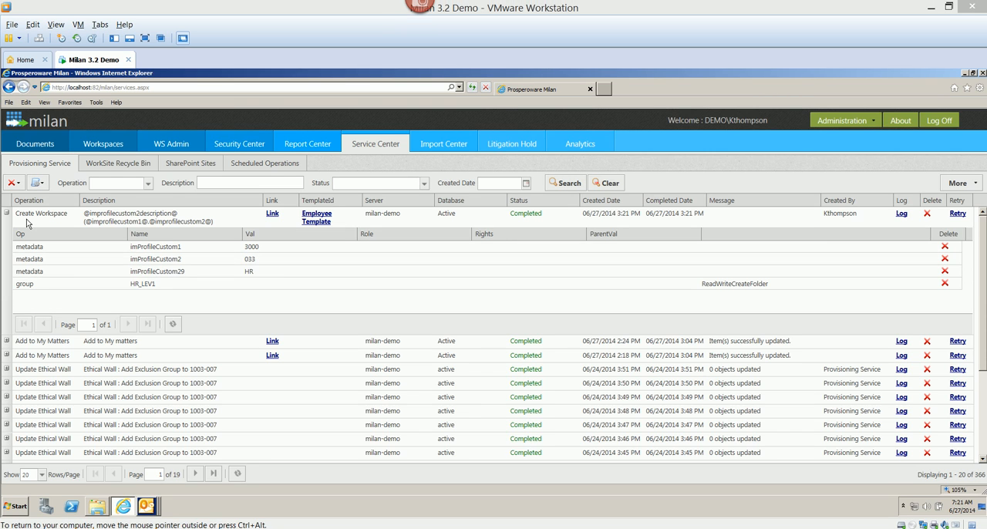
left_click(7, 213)
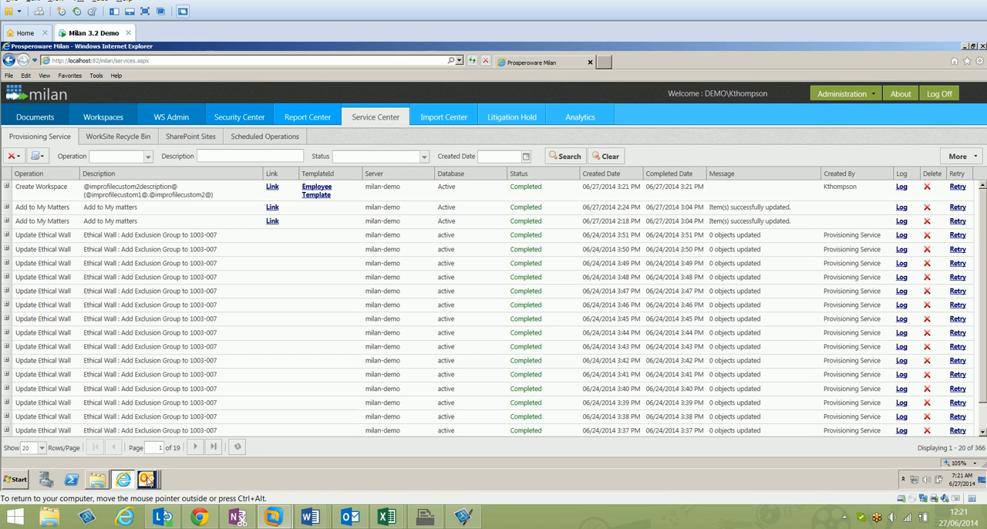
Switch to Outlook, search workspaces for client 3000 Human Resources, open Canteen (3000.033) and expand it to its Assessments folder
left_click(146, 480)
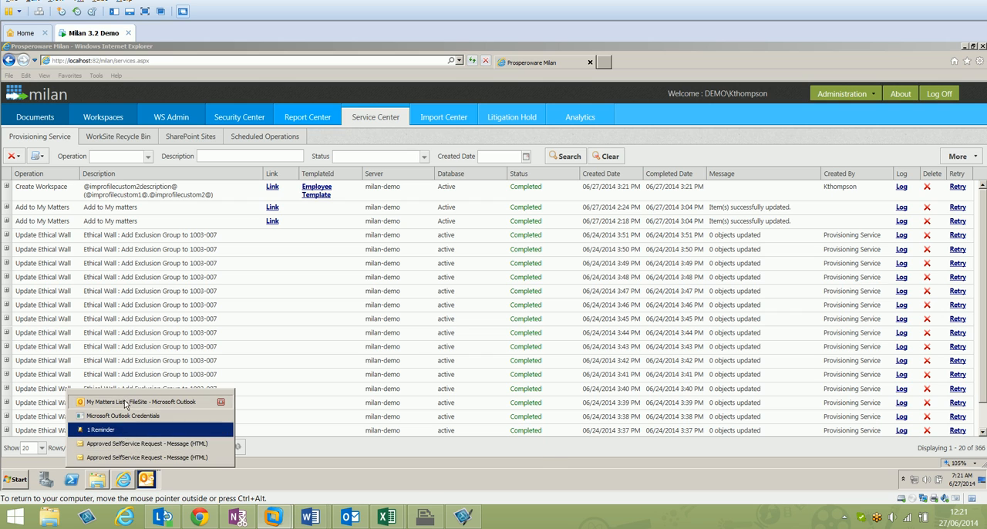
left_click(125, 403)
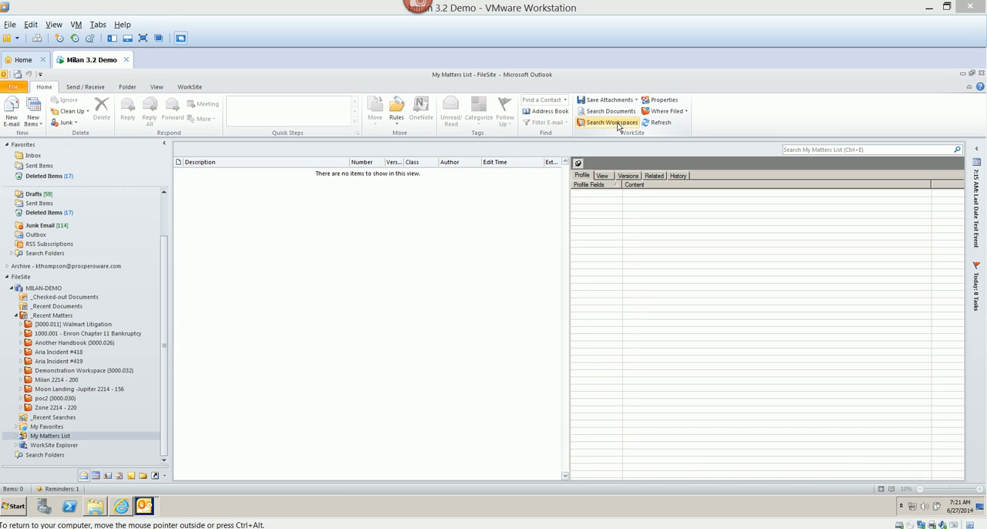
left_click(619, 126)
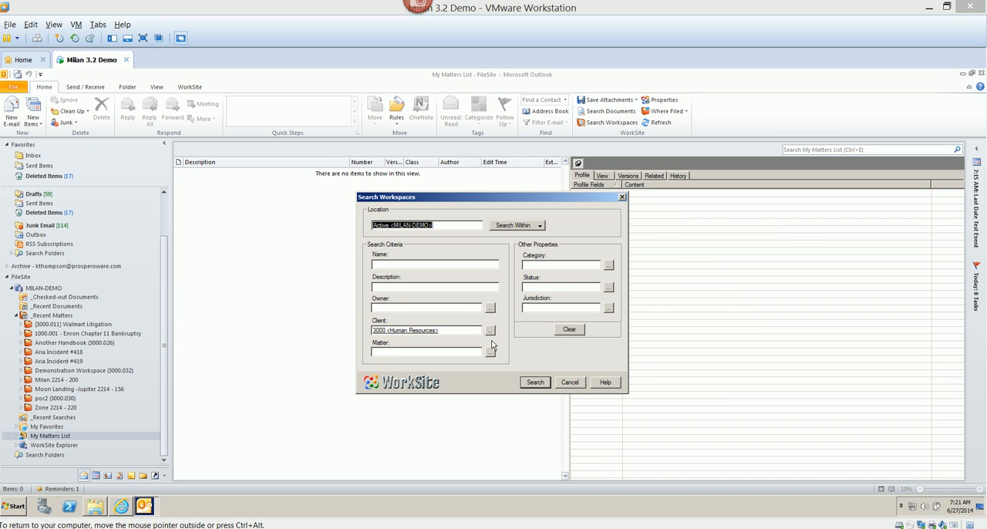
left_click(538, 382)
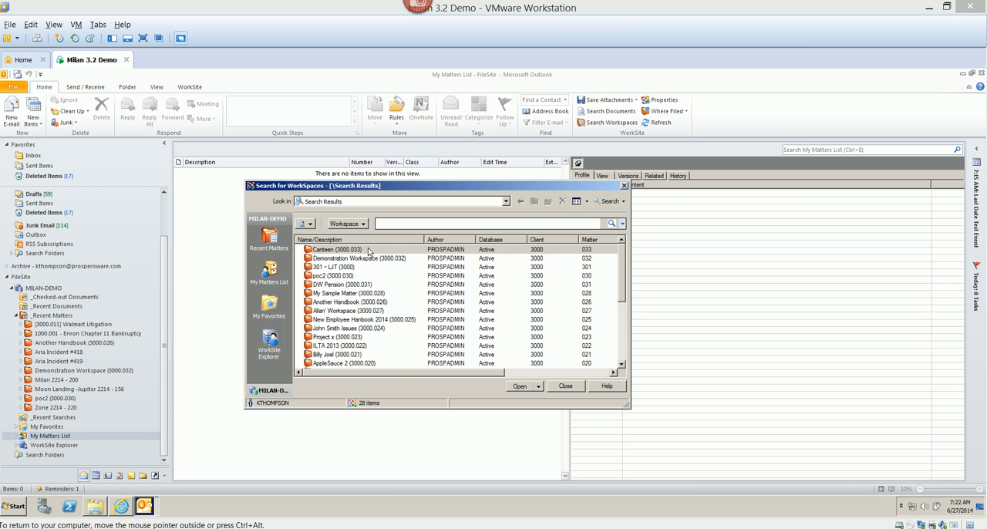
double_click(369, 250)
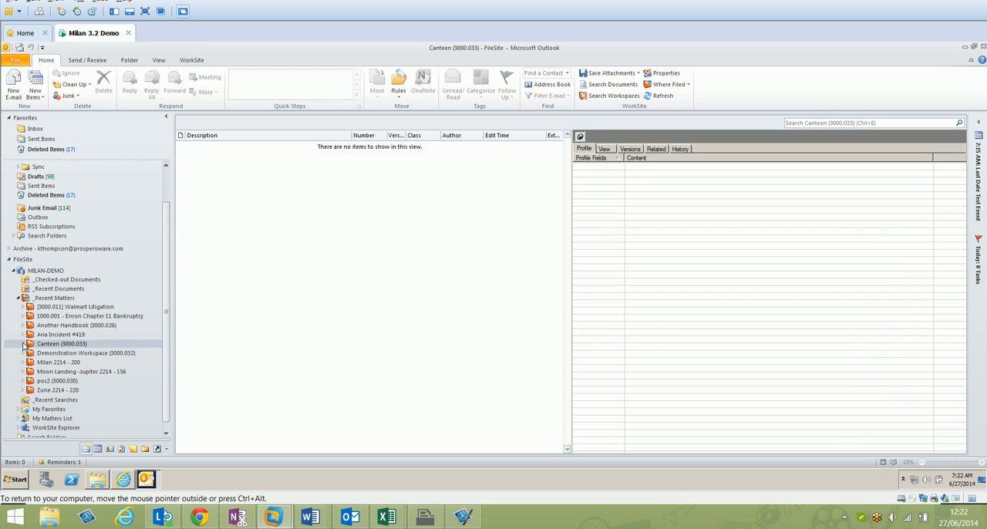
left_click(21, 370)
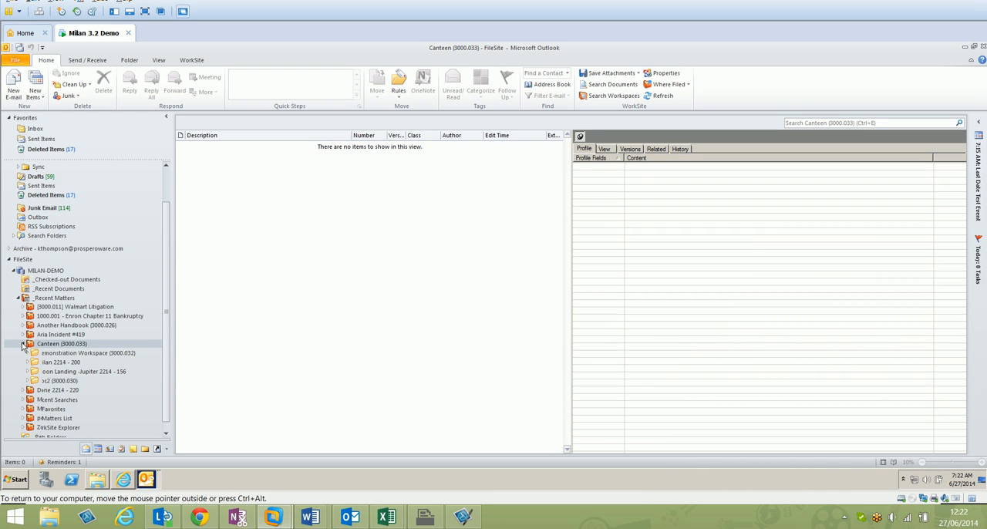
left_click(56, 355)
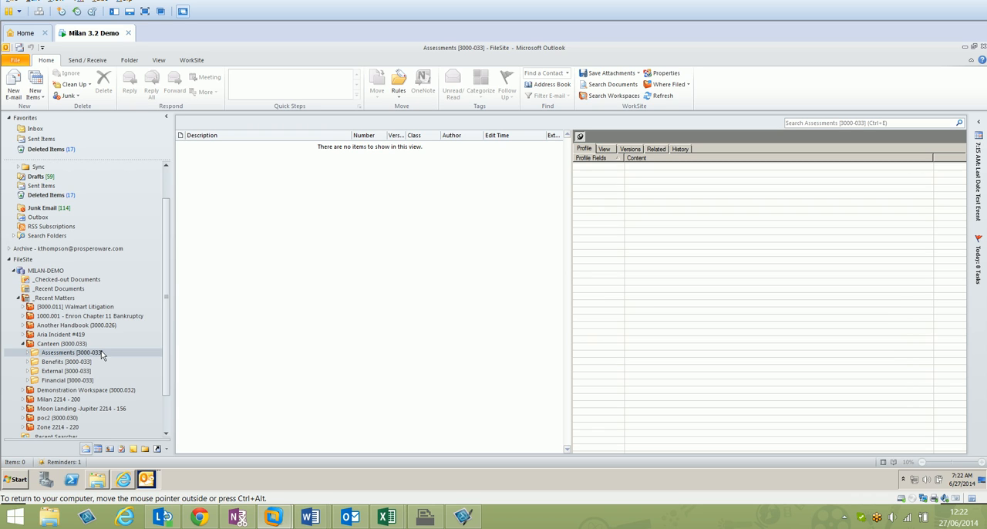
Review the Canteen workspace's properties and security permissions, closing both dialogs without changes
left_click(78, 345)
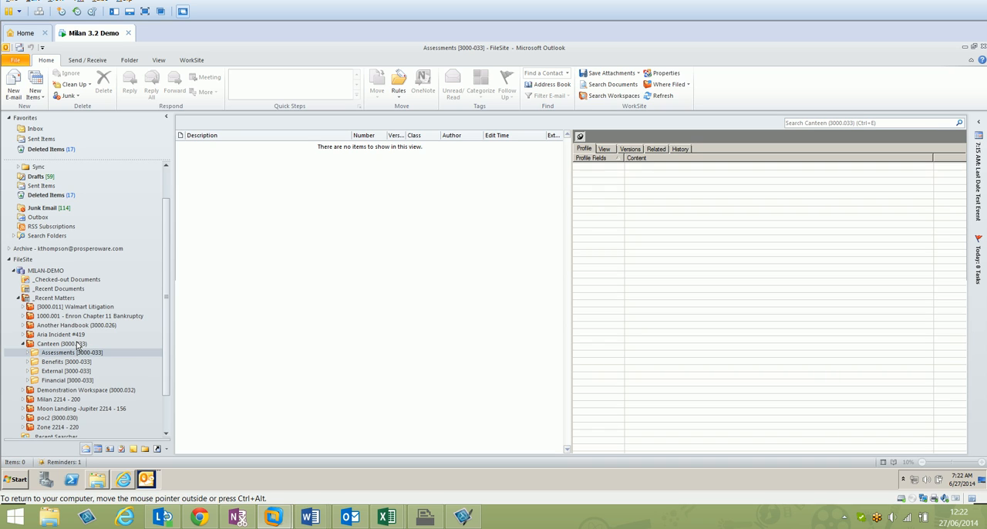
left_click(77, 345)
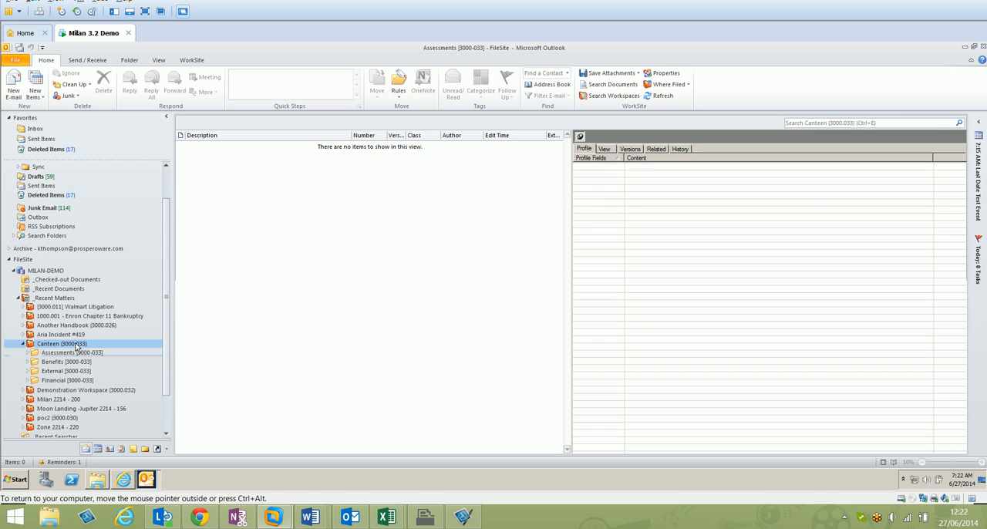
right_click(76, 348)
left_click(102, 334)
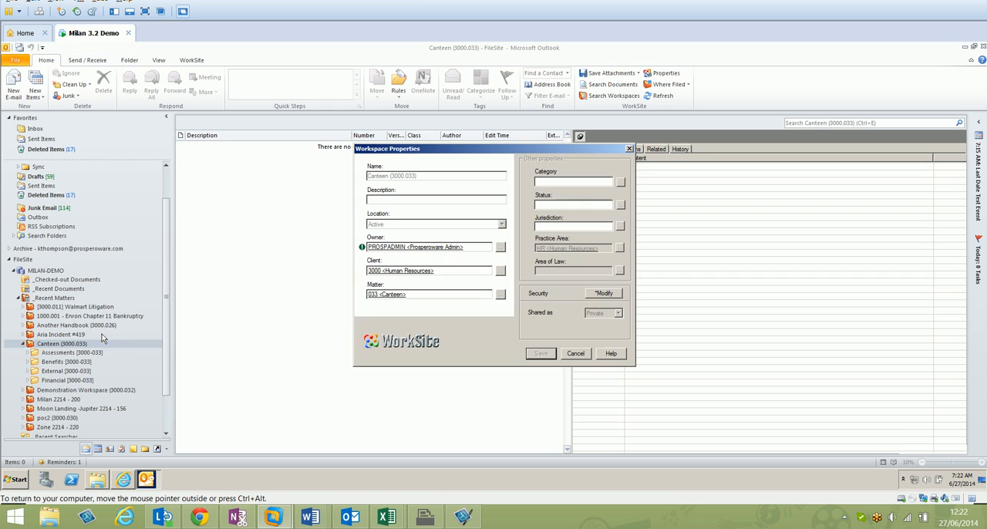
left_click(610, 294)
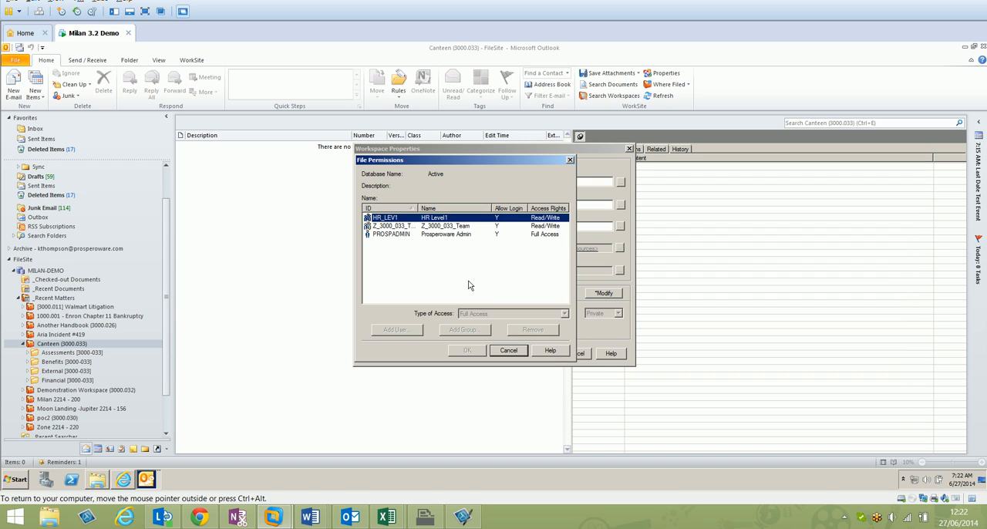
left_click(516, 351)
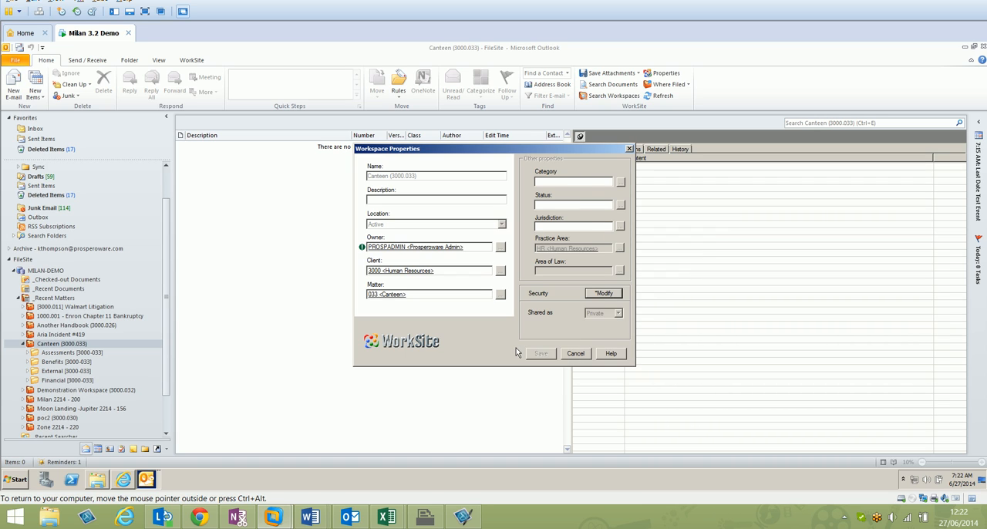
left_click(577, 354)
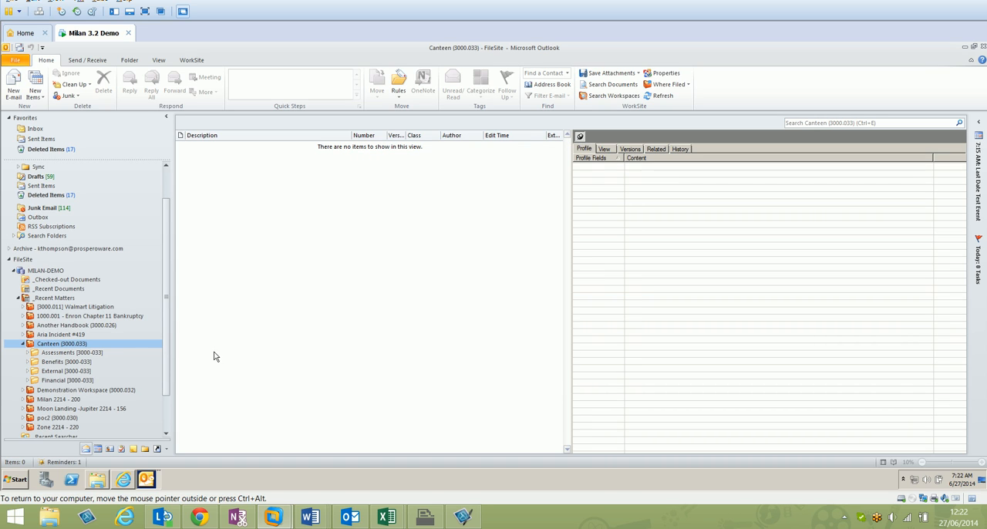
Use Milan's Manage Folders on the Canteen (3000.033) workspace to create the template's Issues folder with the prefix "Emplyment" and open the new folder
right_click(73, 345)
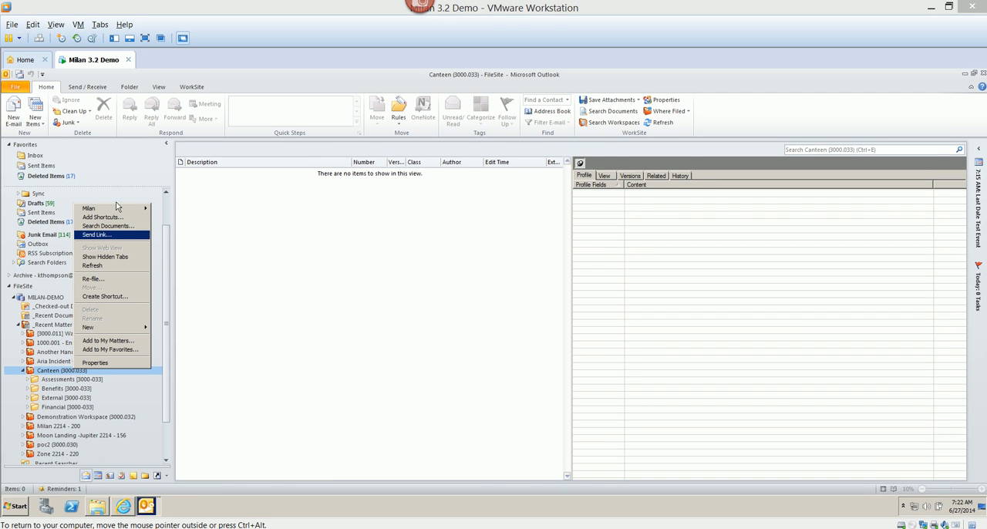
mouse_move(117, 208)
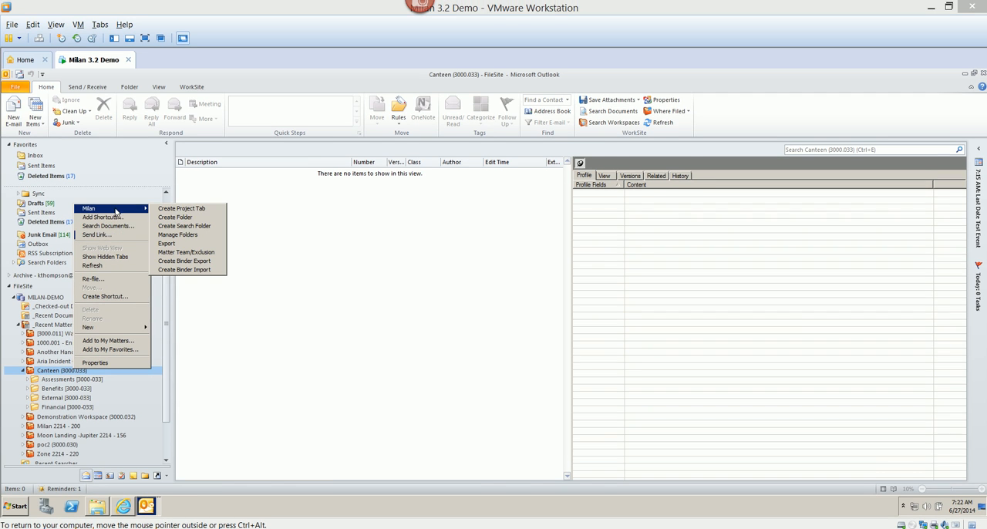
left_click(182, 236)
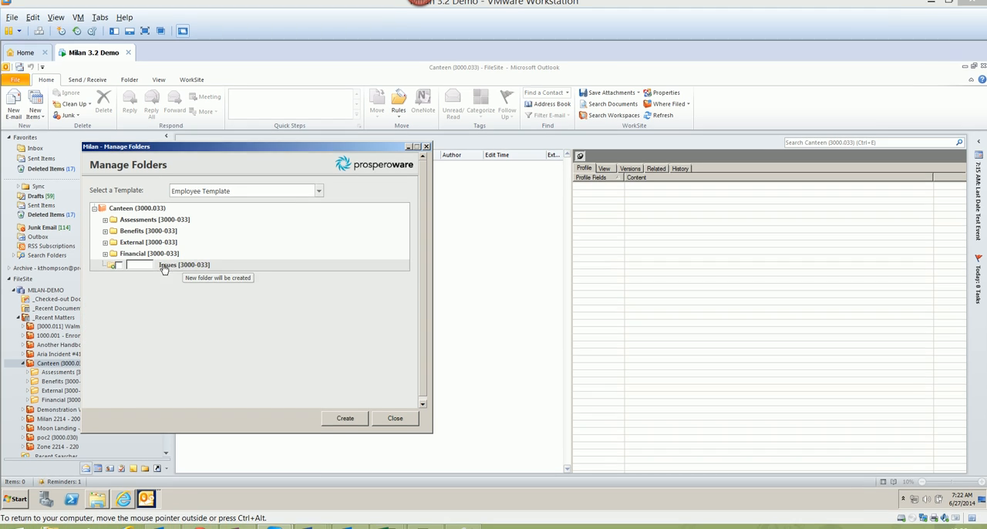
left_click(144, 265)
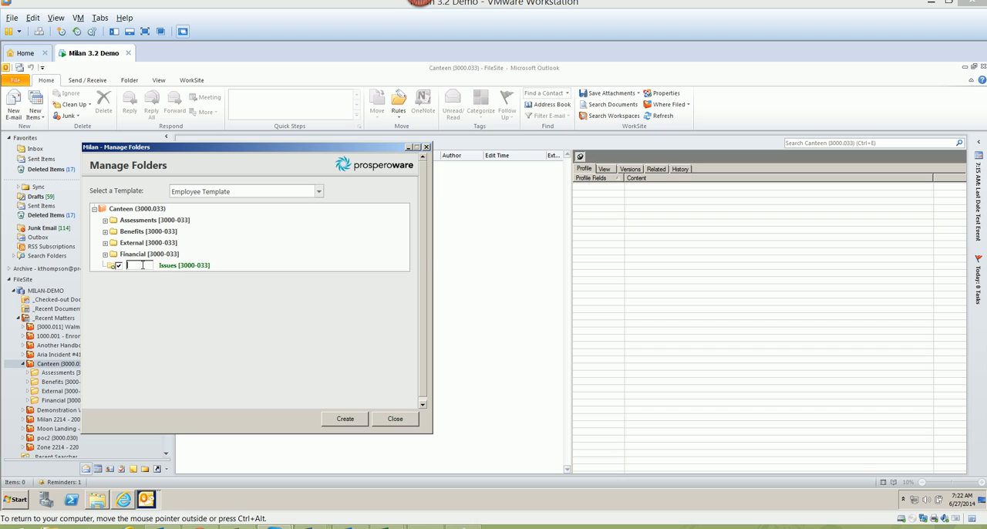
type("Employment")
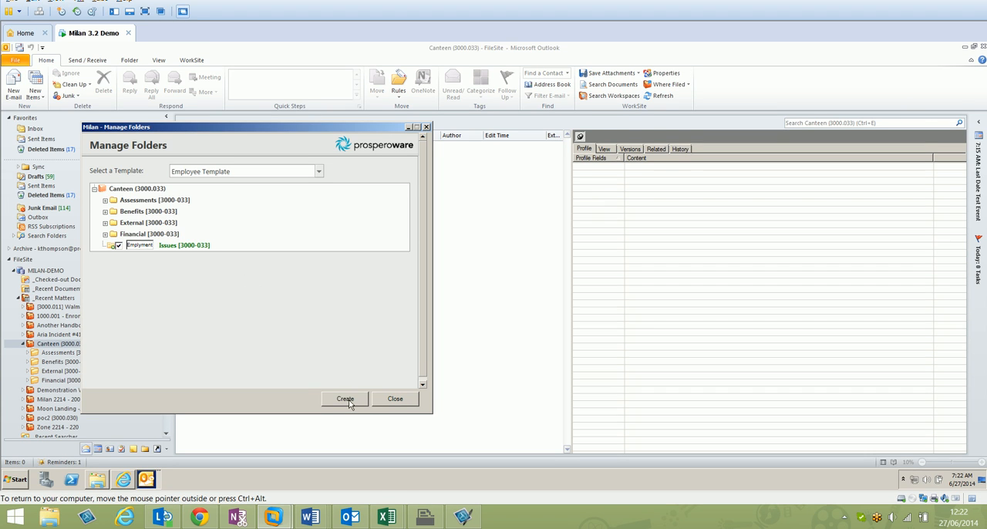
left_click(346, 419)
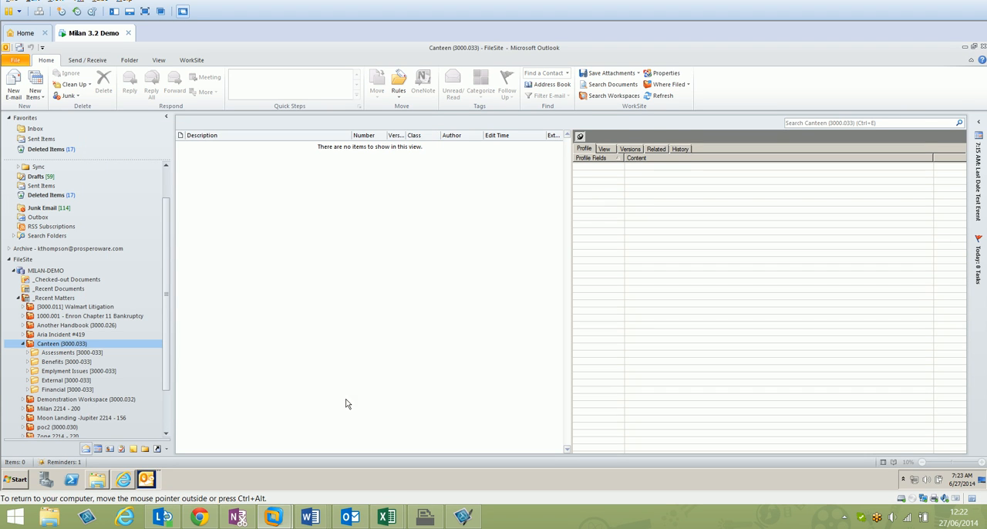
left_click(56, 373)
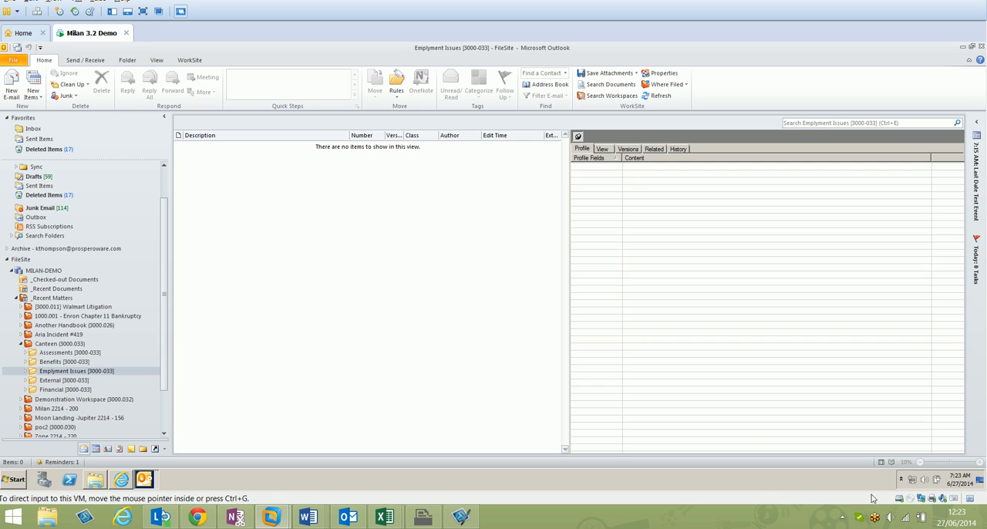
left_click(843, 518)
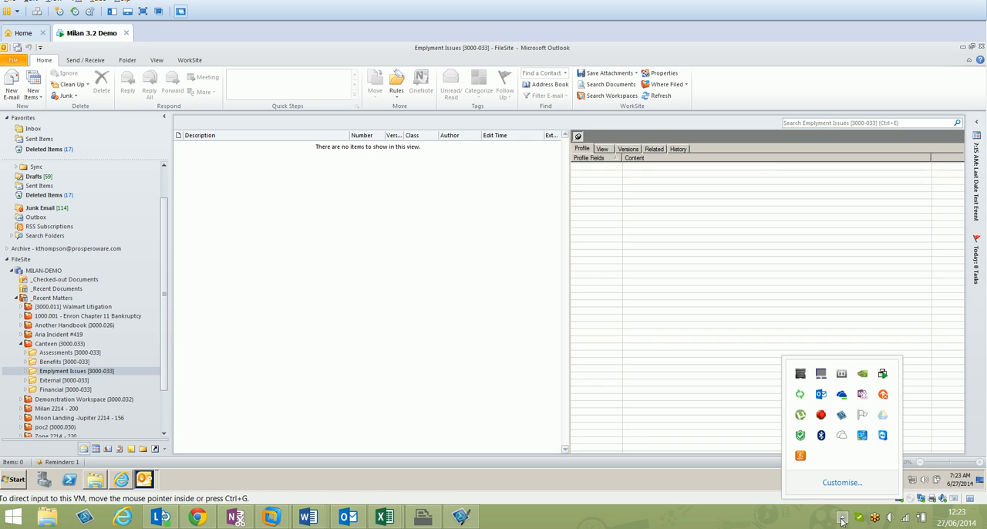
right_click(823, 416)
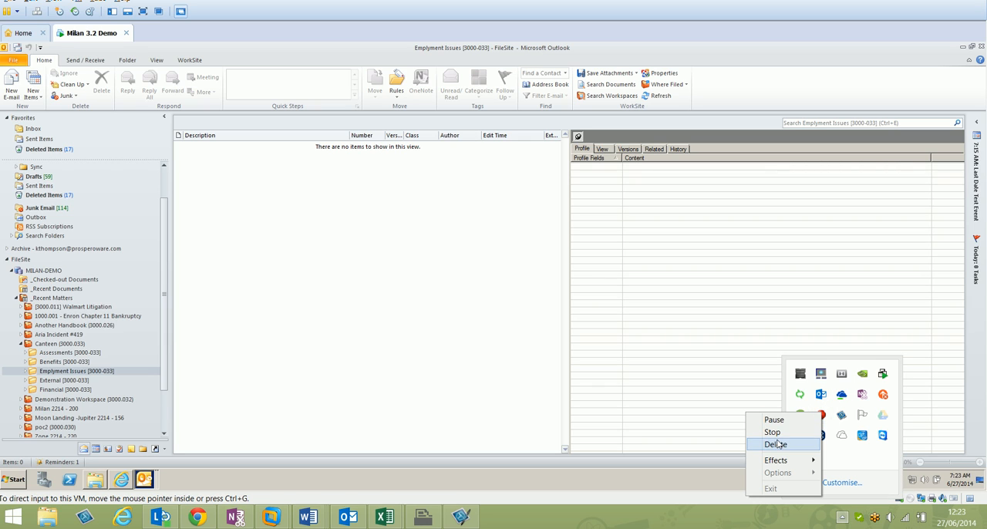